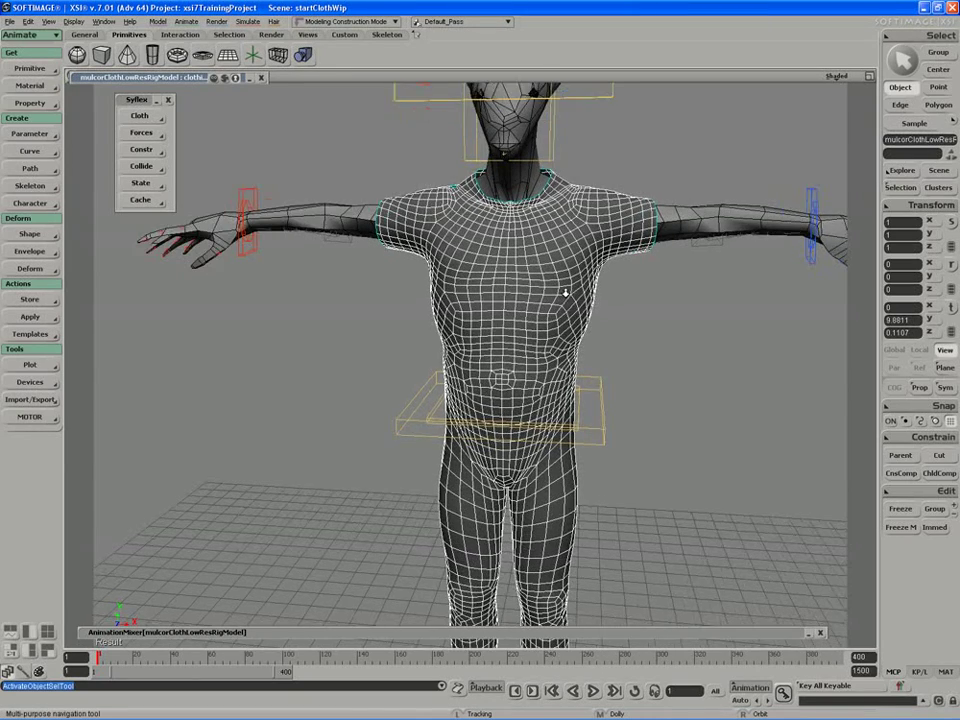
# Select the clothing mesh's MassMap in the ClothCls cluster and examine it as a weight map on the model
pyautogui.moveTo(564, 292); pyautogui.dragTo(538, 291, button='right')
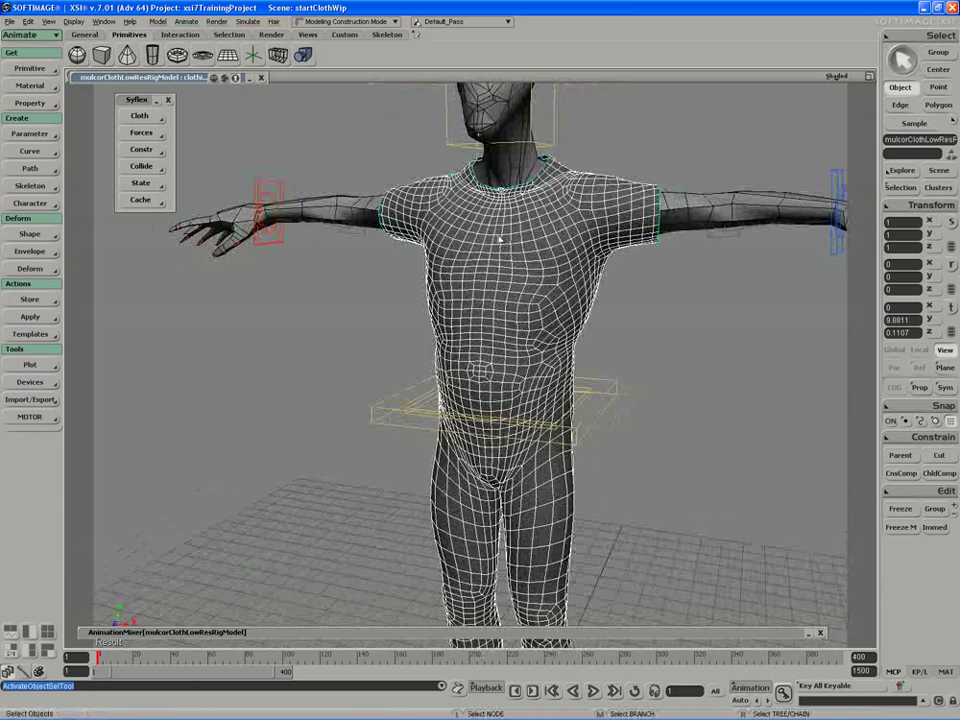
pyautogui.click(896, 188)
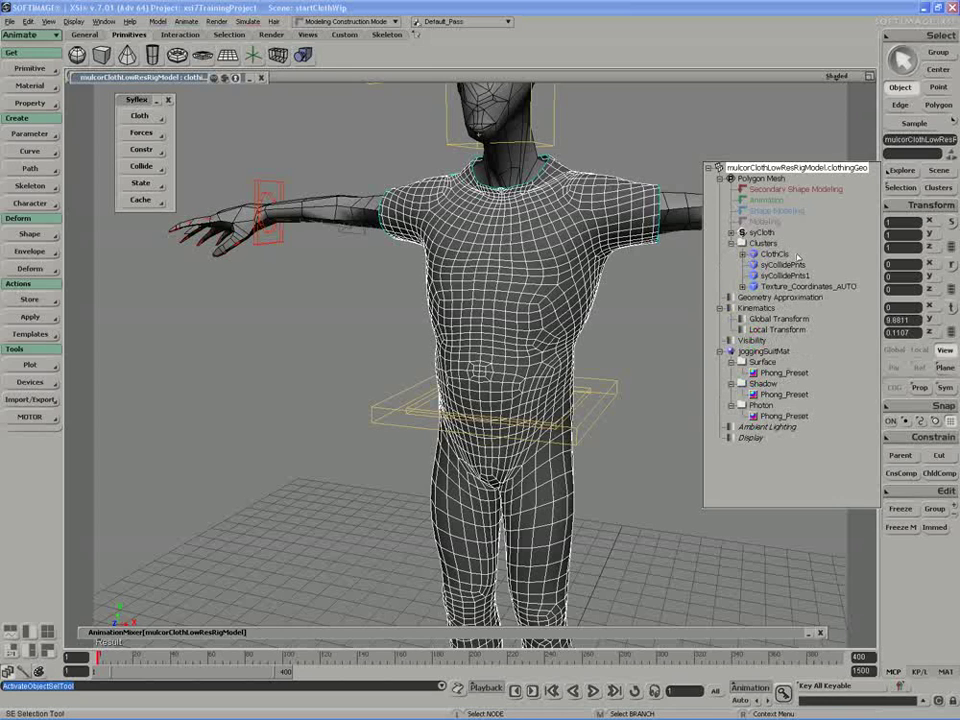
pyautogui.click(742, 254)
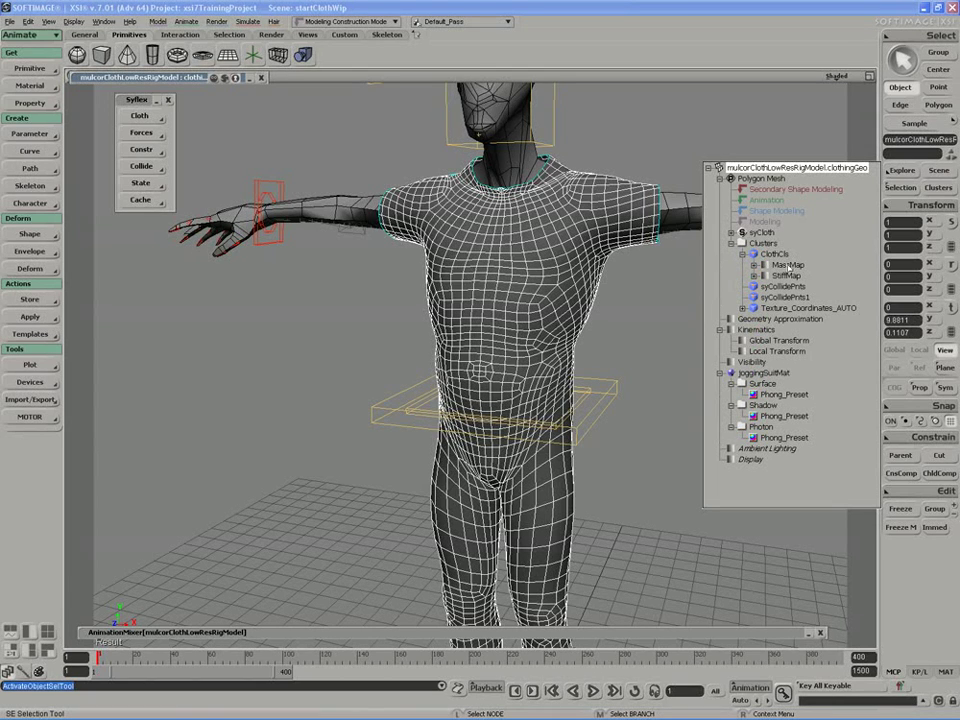
pyautogui.click(752, 264)
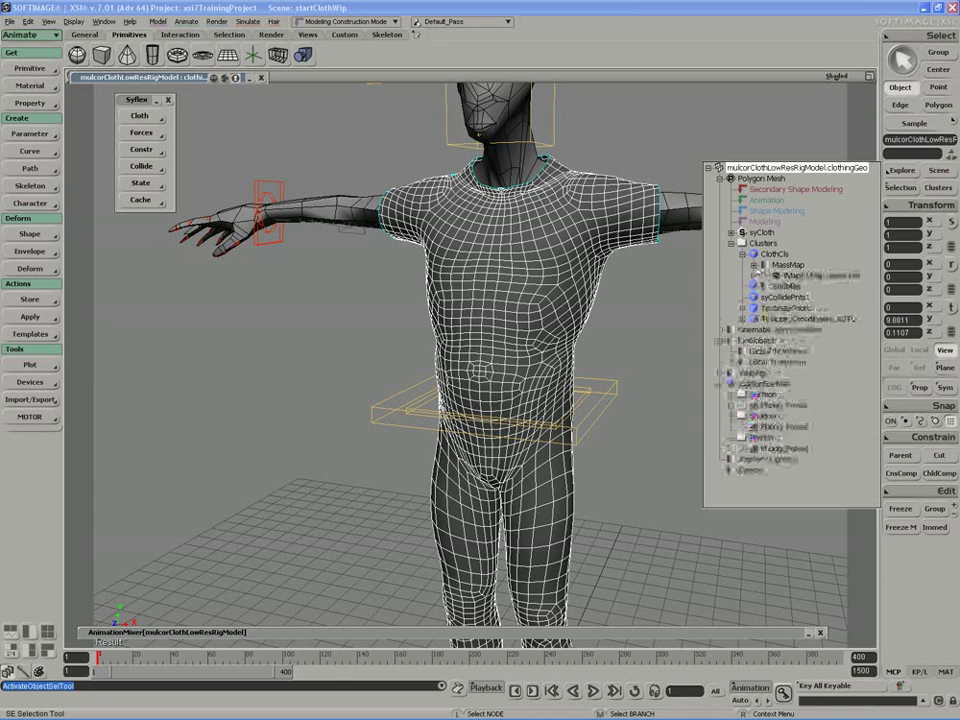
pyautogui.click(787, 264)
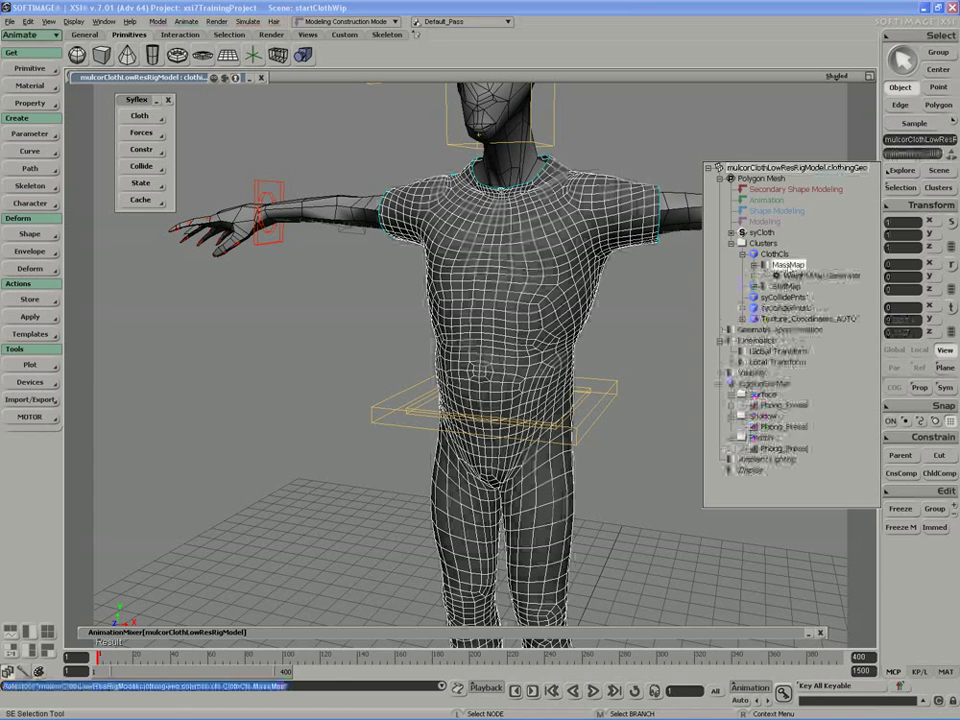
pyautogui.press('w')
pyautogui.press('s')
pyautogui.click(518, 261)
pyautogui.press('w')
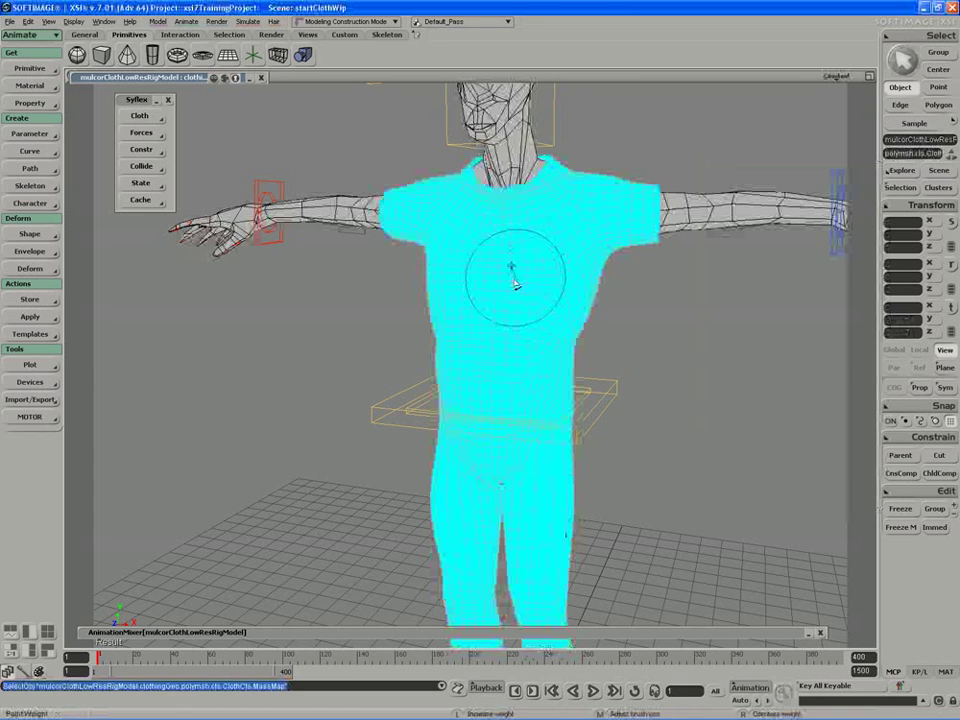
pyautogui.press('s')
pyautogui.moveTo(521, 297); pyautogui.dragTo(530, 314, button='right')
pyautogui.moveTo(530, 314); pyautogui.dragTo(524, 284, button='middle')
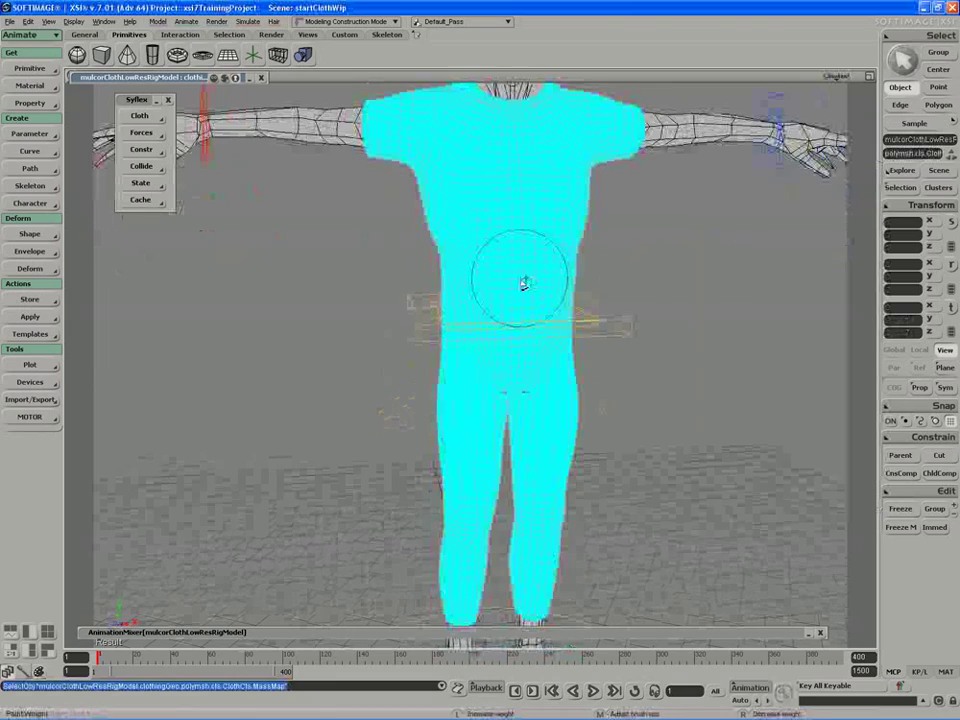
# Reselect the clothing mesh and open the properties of the StiffMap in its ClothCls cluster
pyautogui.press('space')
pyautogui.click(903, 188)
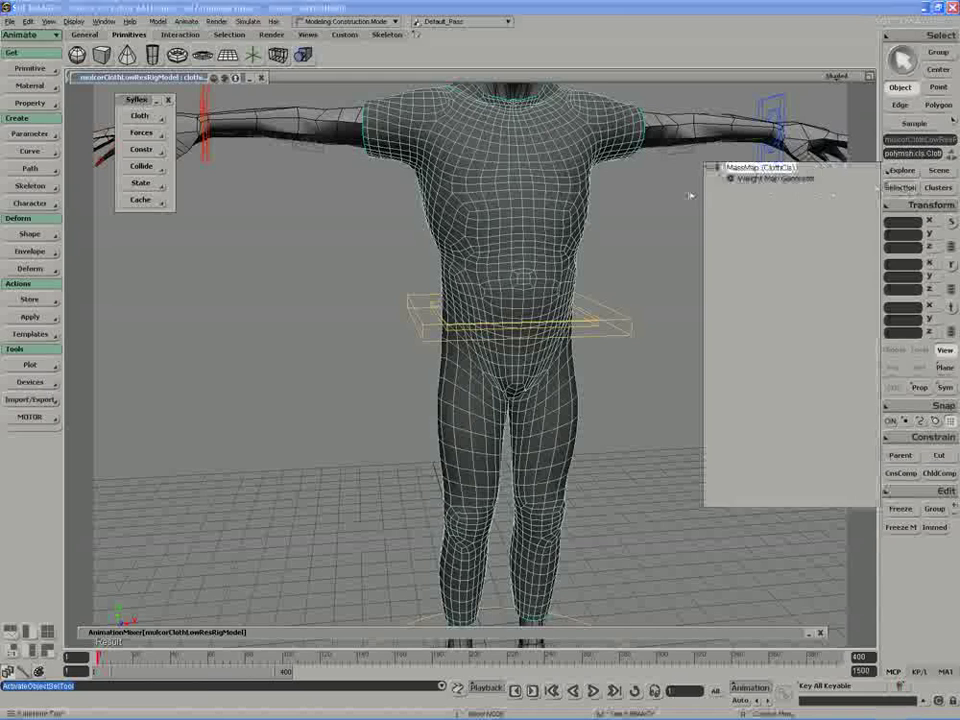
pyautogui.click(590, 200)
pyautogui.click(903, 188)
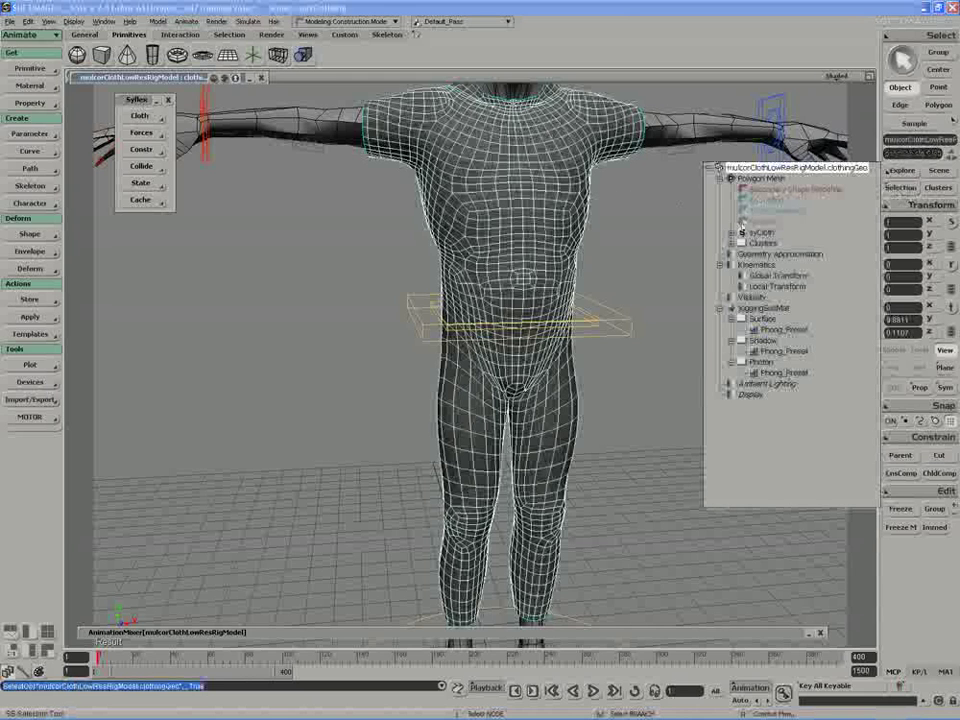
pyautogui.click(731, 243)
pyautogui.click(743, 254)
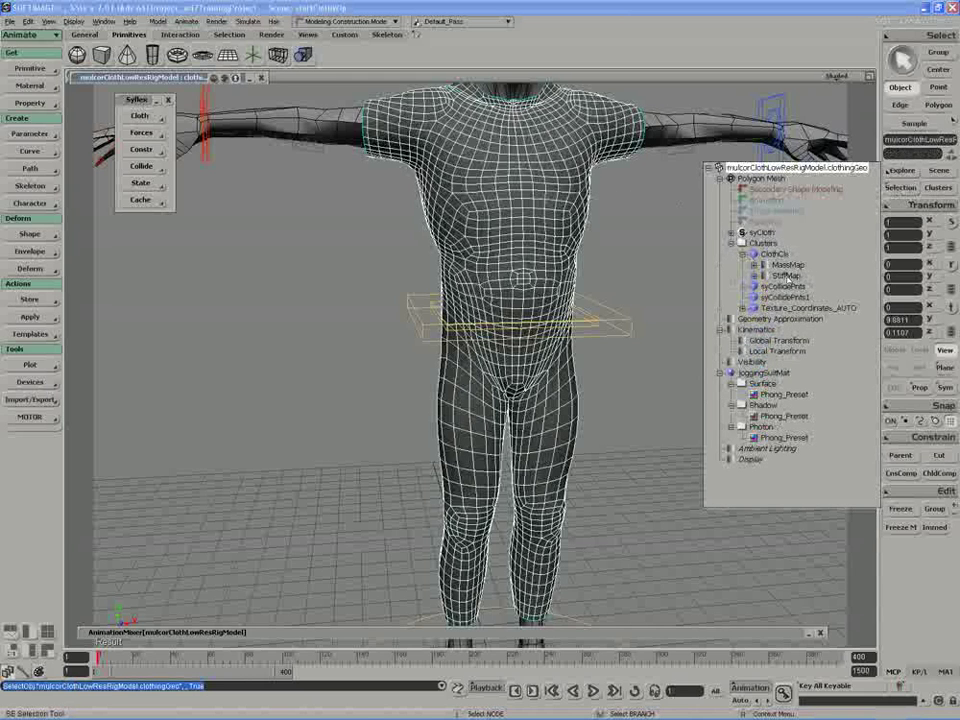
pyautogui.click(787, 275)
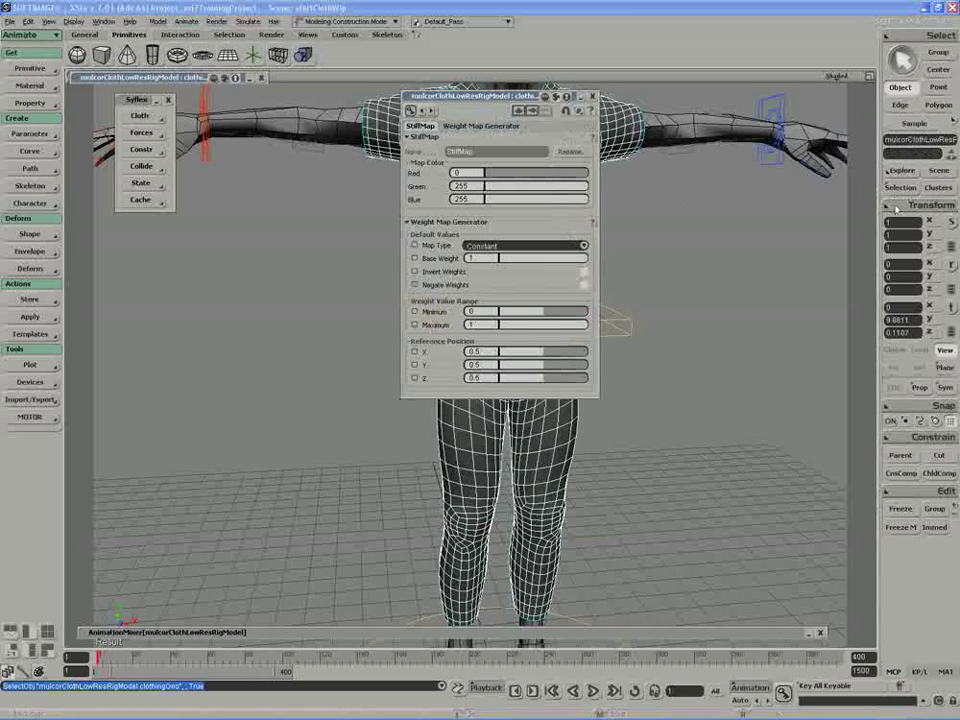
# Select the StiffMap in the ClothCls cluster, close its properties and view the map in weight painting mode
pyautogui.click(903, 188)
pyautogui.click(731, 243)
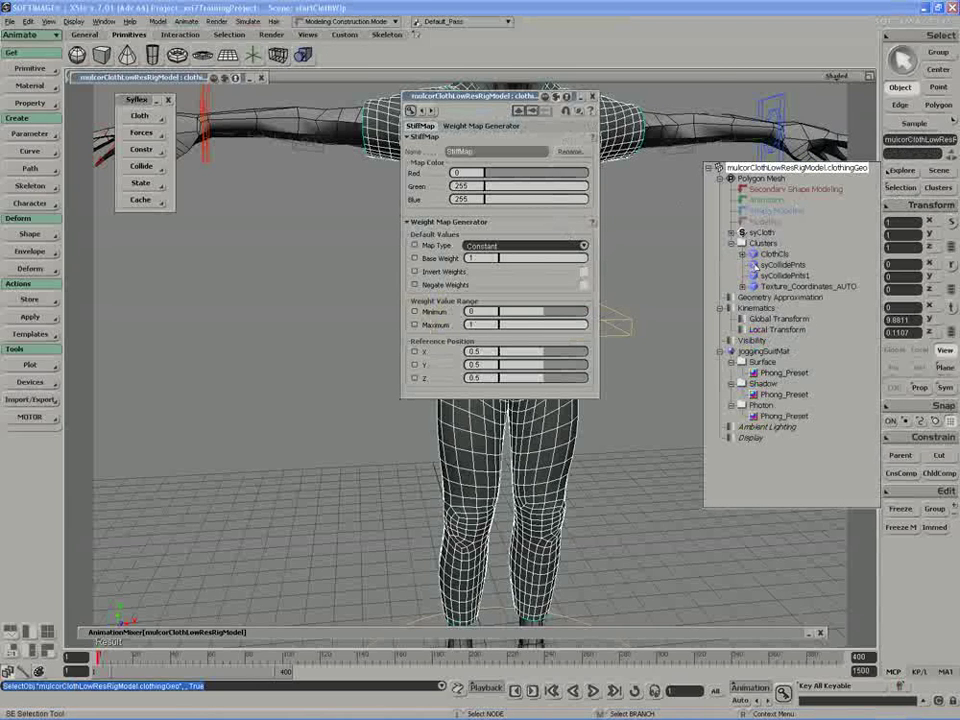
pyautogui.click(743, 254)
pyautogui.click(780, 274)
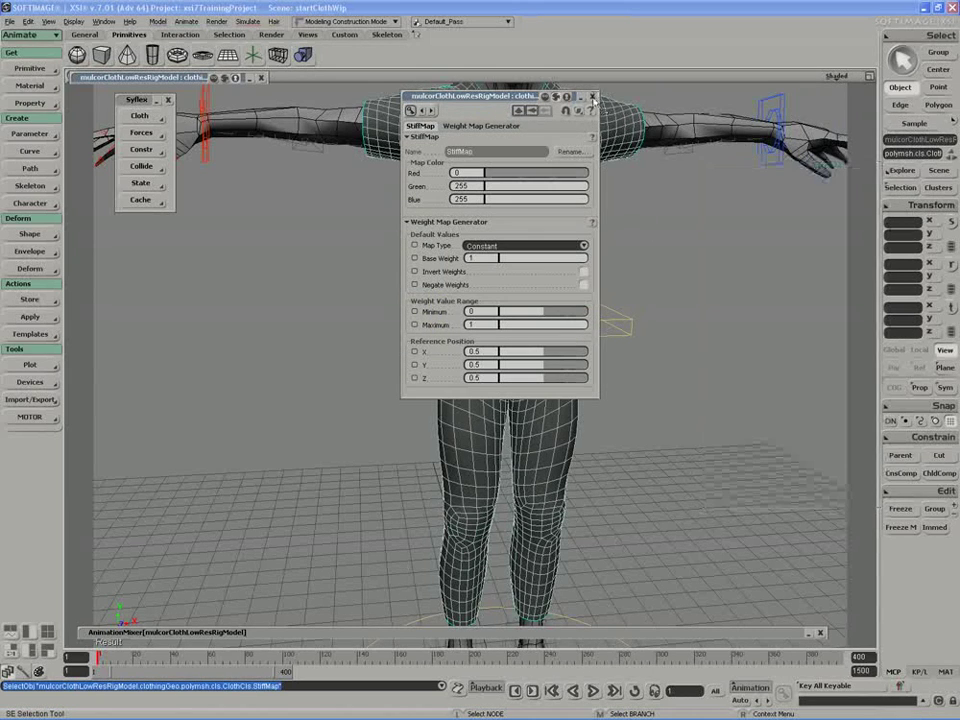
pyautogui.click(592, 97)
pyautogui.press('w')
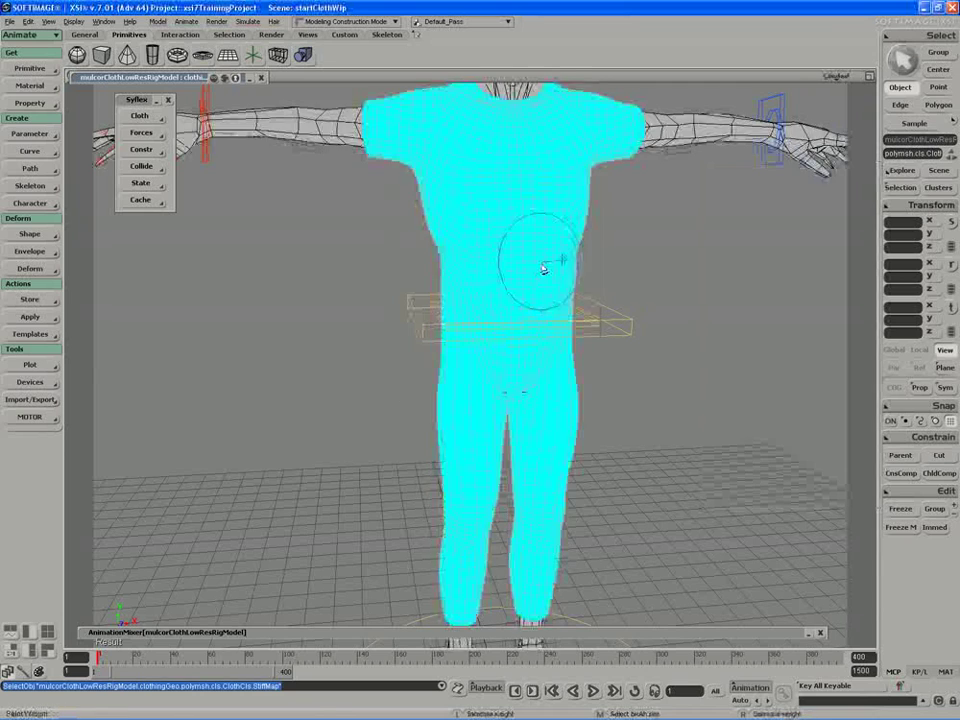
pyautogui.press('s')
pyautogui.moveTo(542, 268); pyautogui.dragTo(508, 266, button='right')
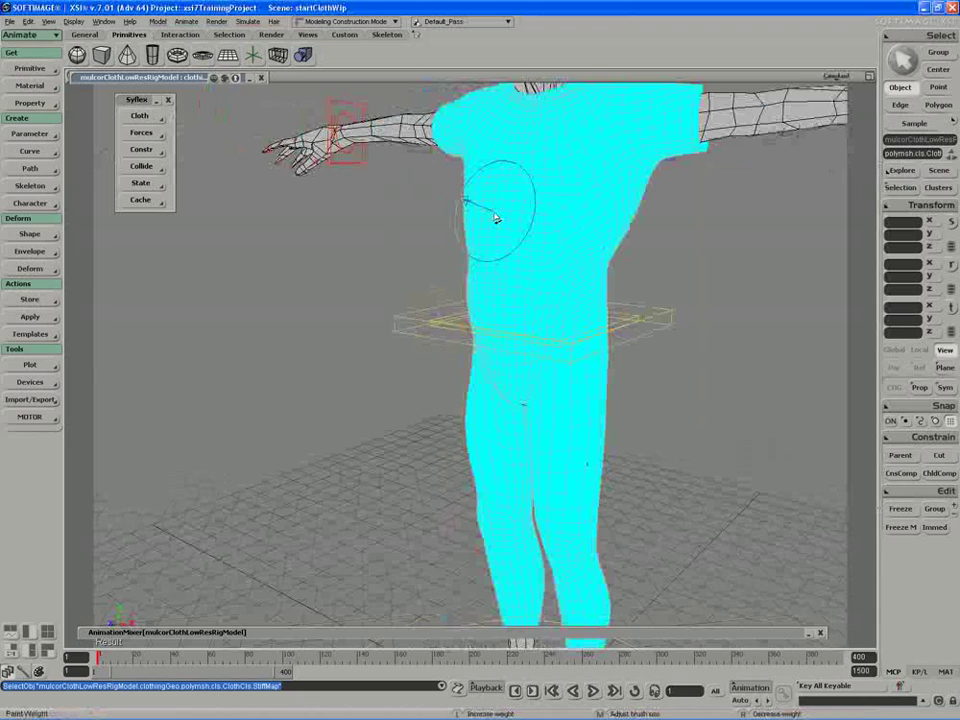
# Examine the syCloth spring stiffness and damping settings alongside the StiffMap on the clothing
pyautogui.press('Escape')
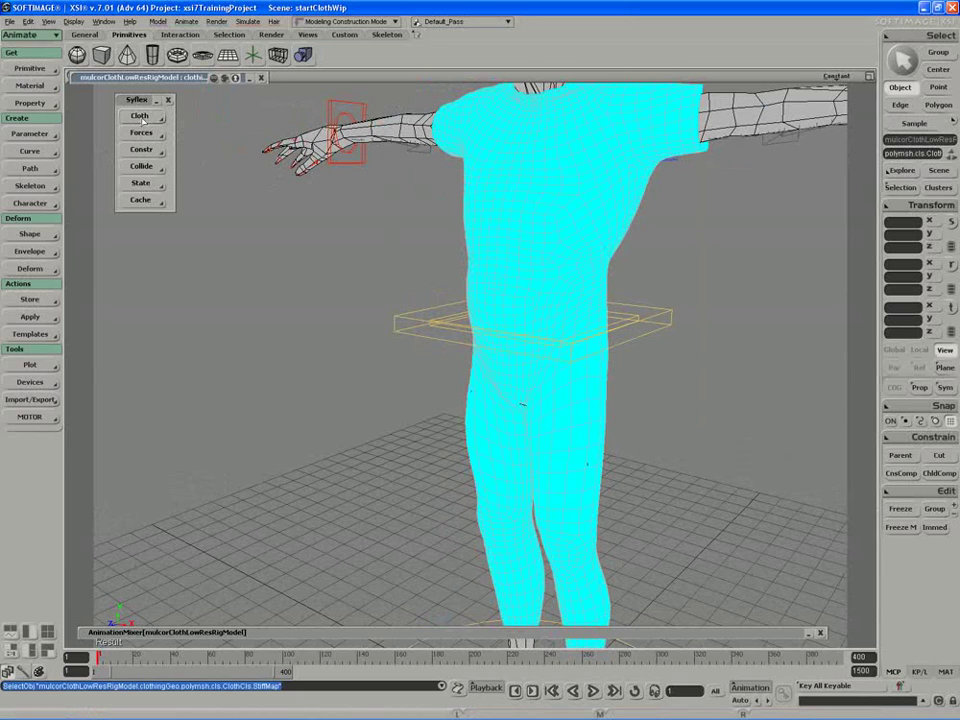
pyautogui.click(141, 117)
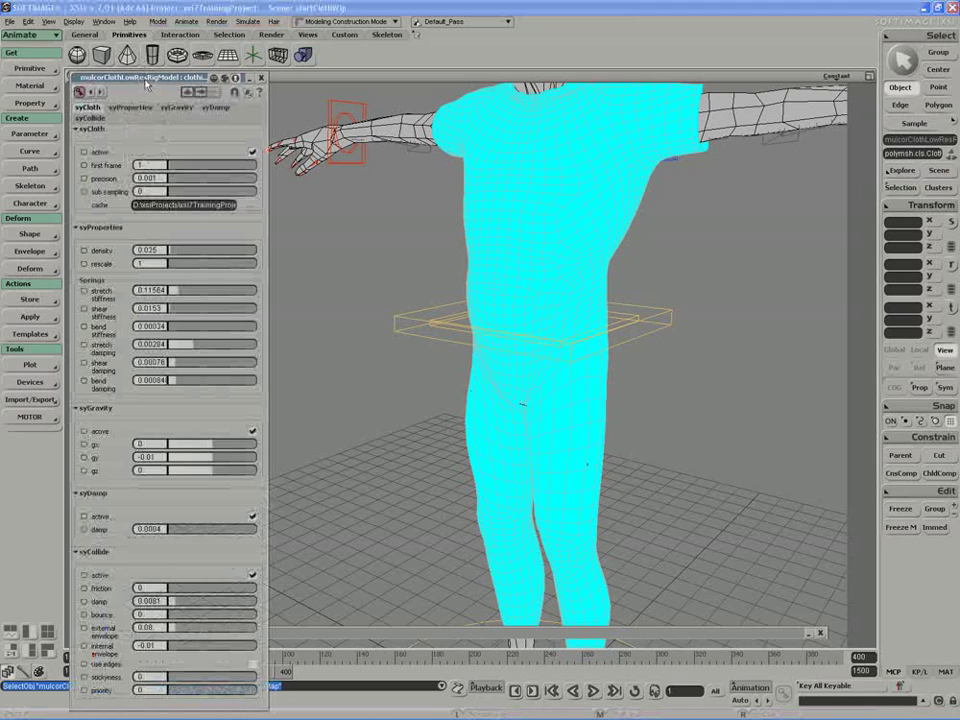
pyautogui.moveTo(146, 84); pyautogui.dragTo(141, 77)
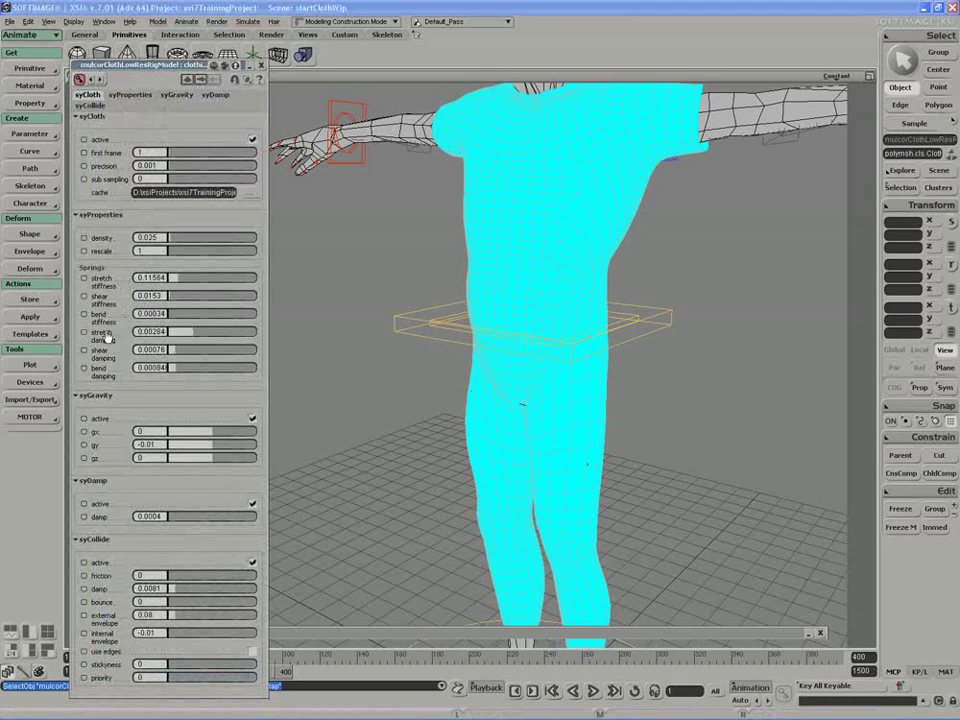
pyautogui.press('w')
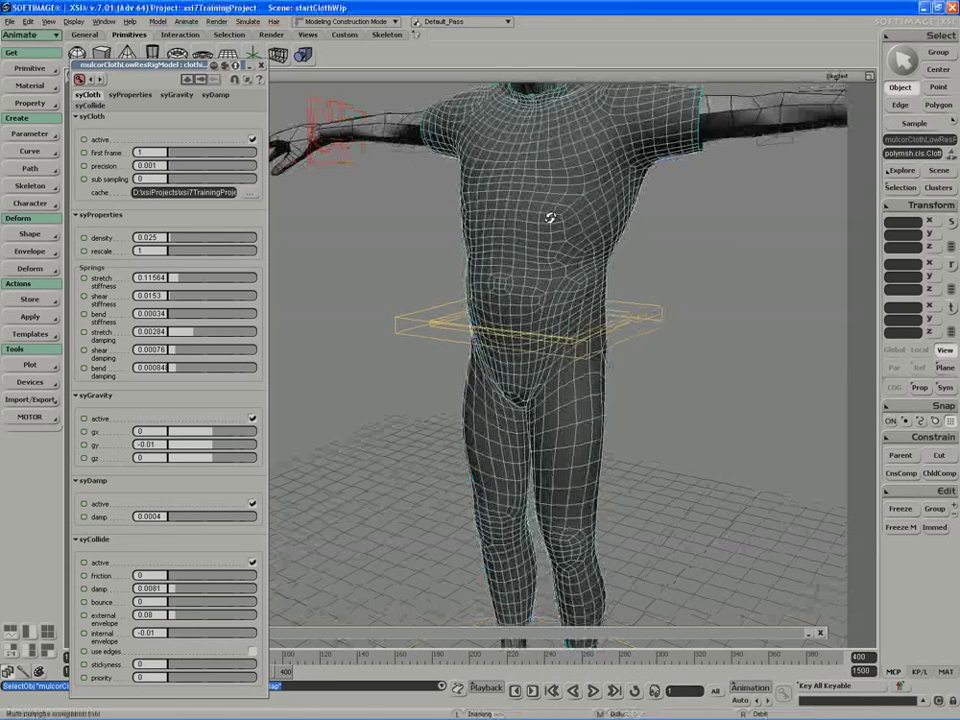
pyautogui.moveTo(550, 217); pyautogui.dragTo(571, 226, button='right')
pyautogui.moveTo(571, 226); pyautogui.dragTo(591, 272)
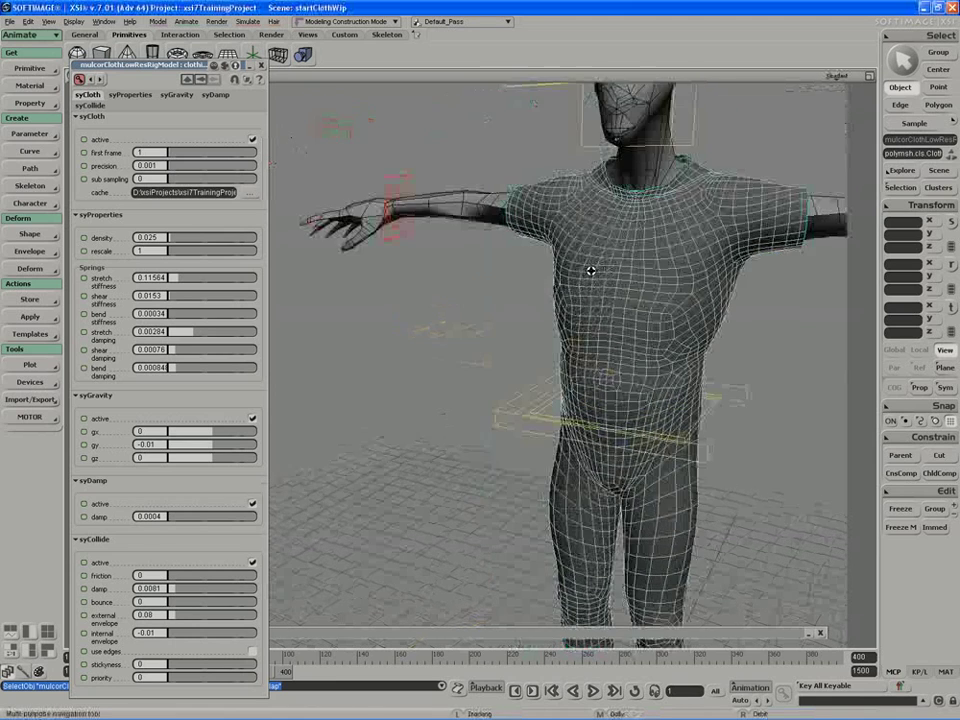
pyautogui.moveTo(591, 272); pyautogui.dragTo(583, 306, button='right')
pyautogui.moveTo(583, 306); pyautogui.dragTo(577, 289)
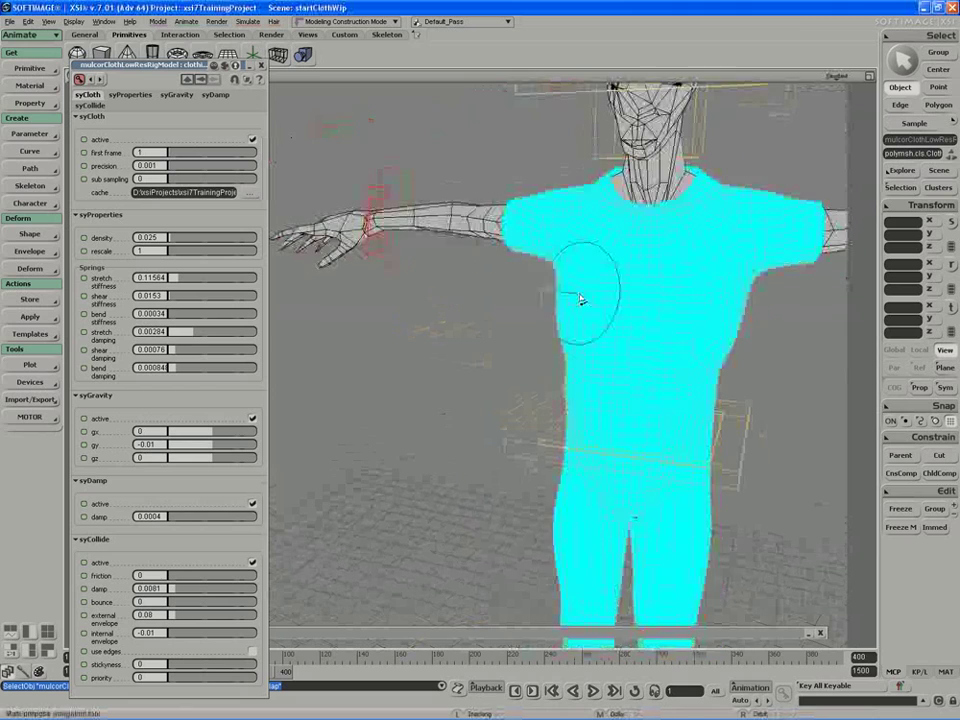
pyautogui.moveTo(636, 405); pyautogui.dragTo(624, 328)
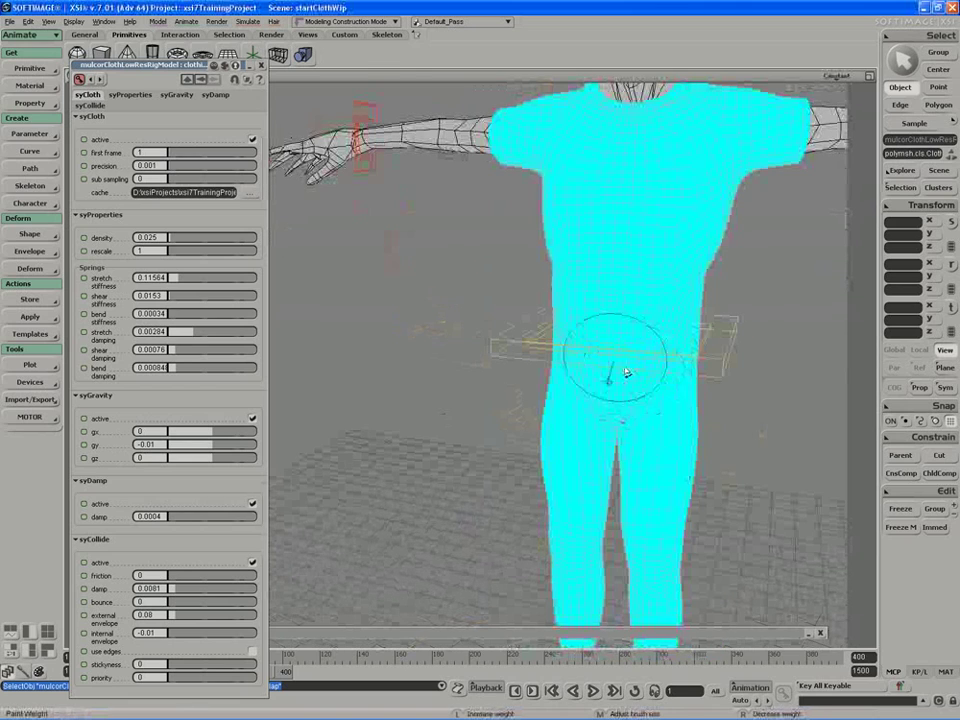
pyautogui.doubleClick(191, 66)
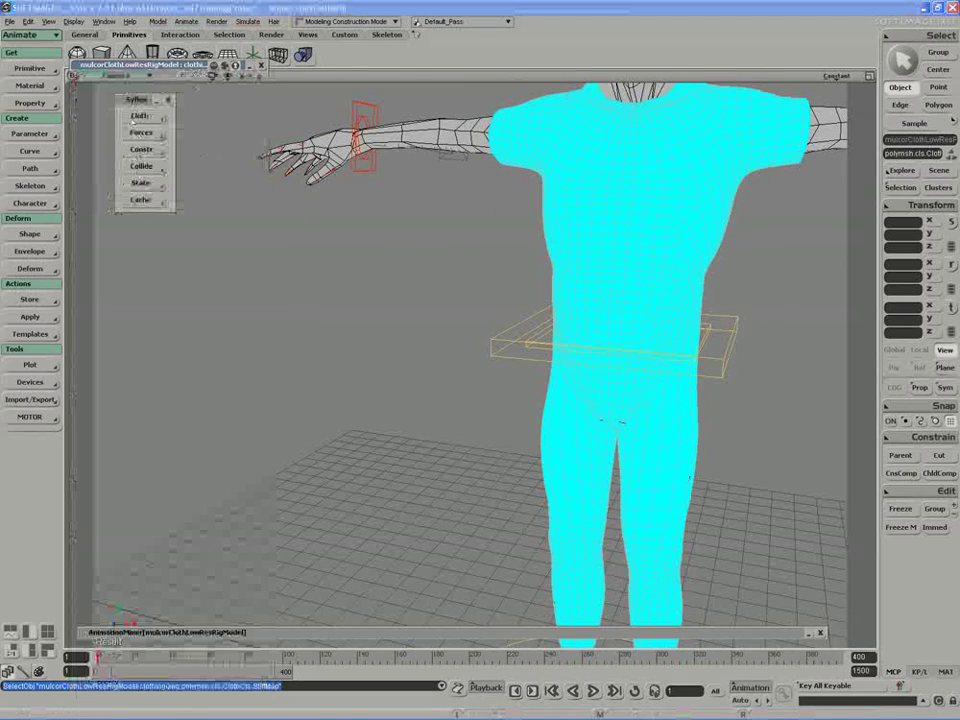
# Select the clothing mesh, retrieve its spring map with Syflex and activate Paint Weight on it
pyautogui.press('space')
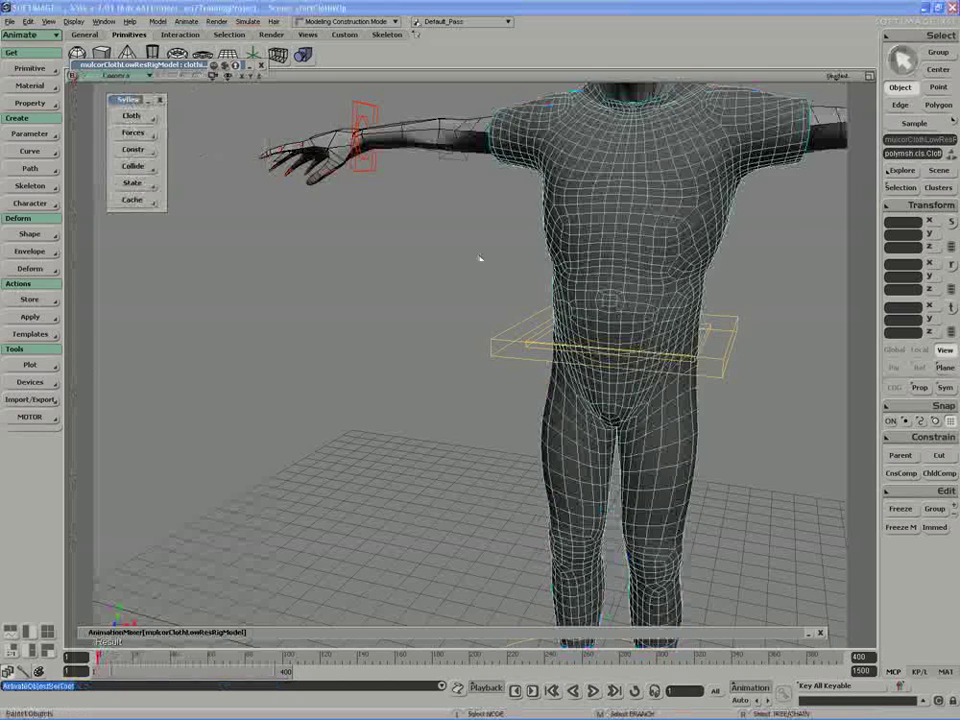
pyautogui.click(579, 253)
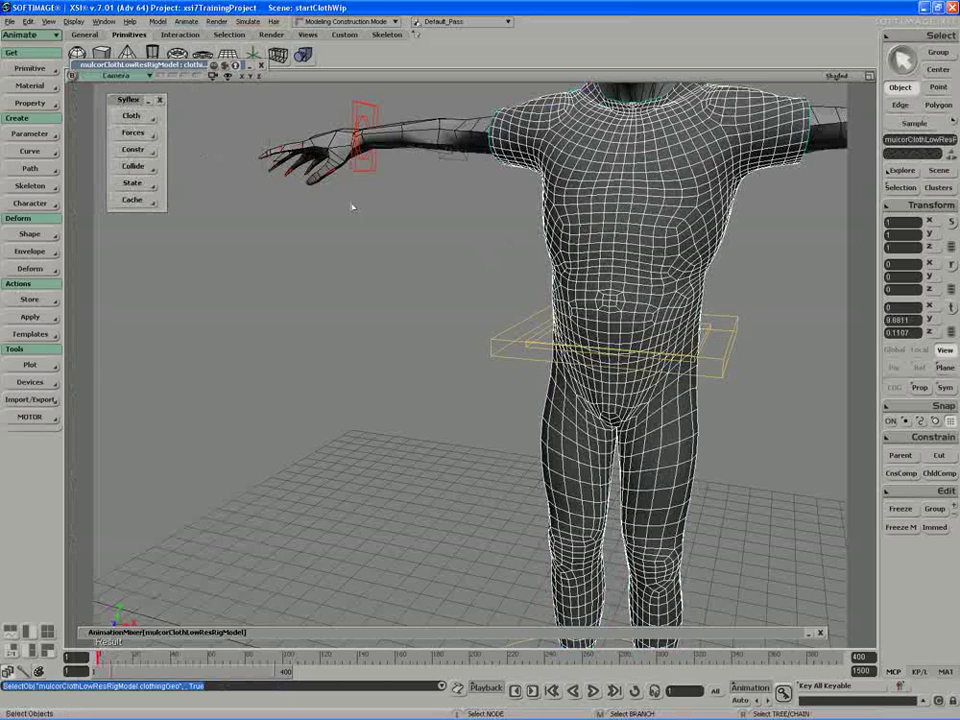
pyautogui.click(134, 115)
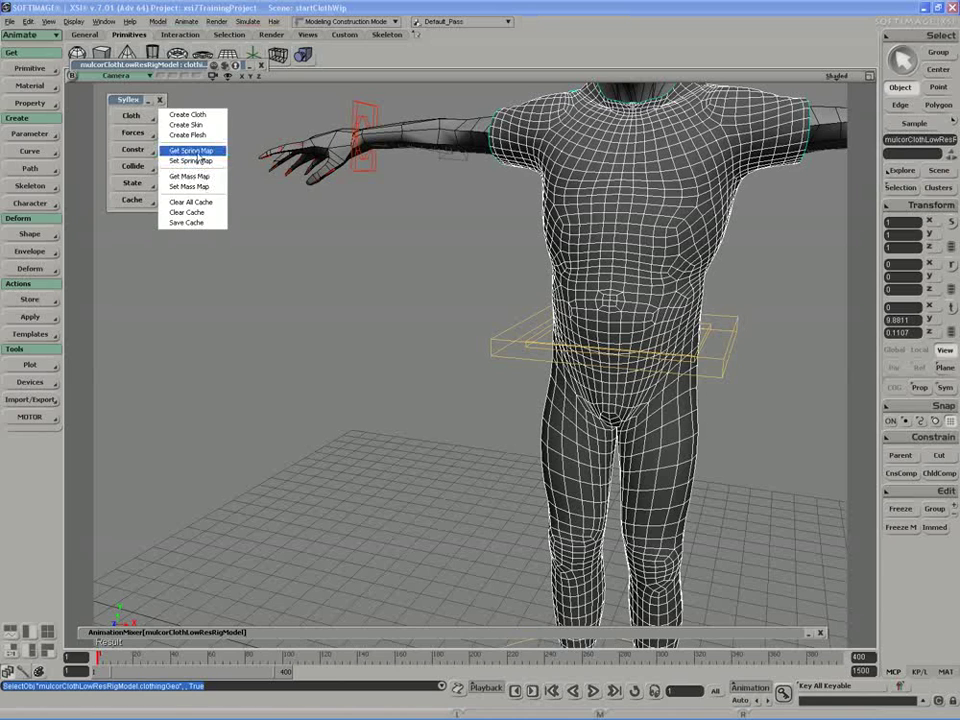
pyautogui.click(196, 151)
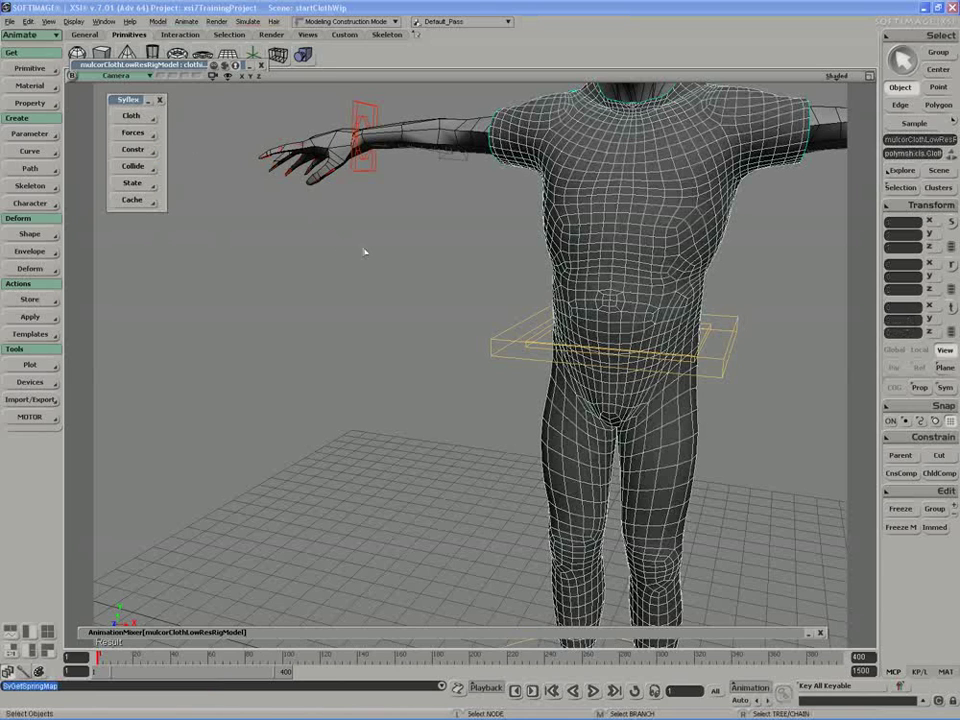
pyautogui.press('s')
pyautogui.moveTo(453, 238); pyautogui.dragTo(429, 251)
pyautogui.moveTo(429, 251); pyautogui.dragTo(431, 251, button='right')
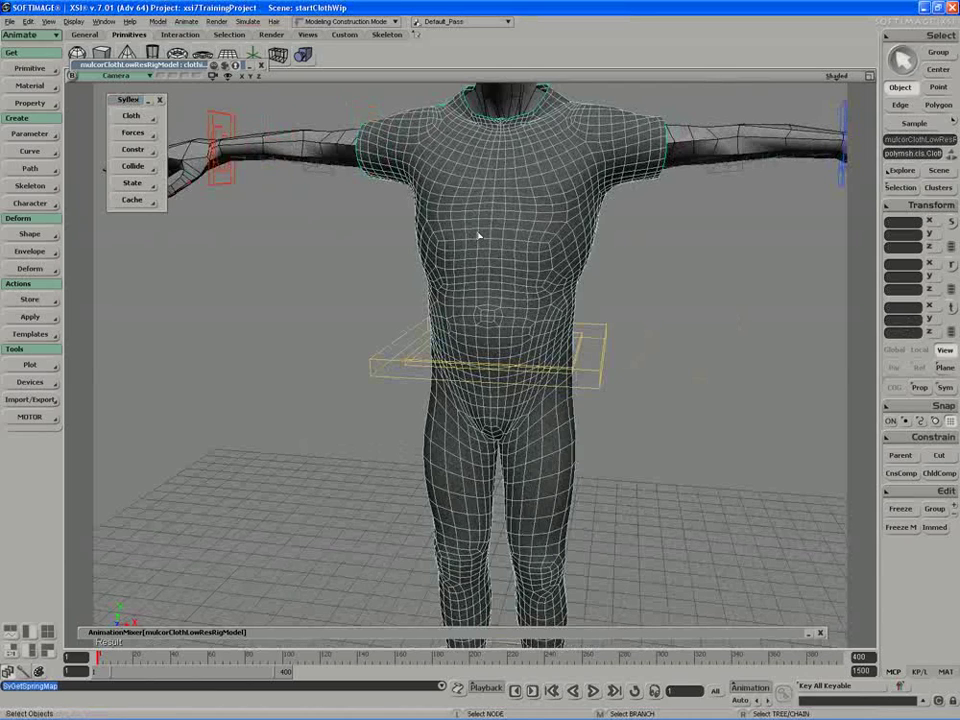
pyautogui.press('w')
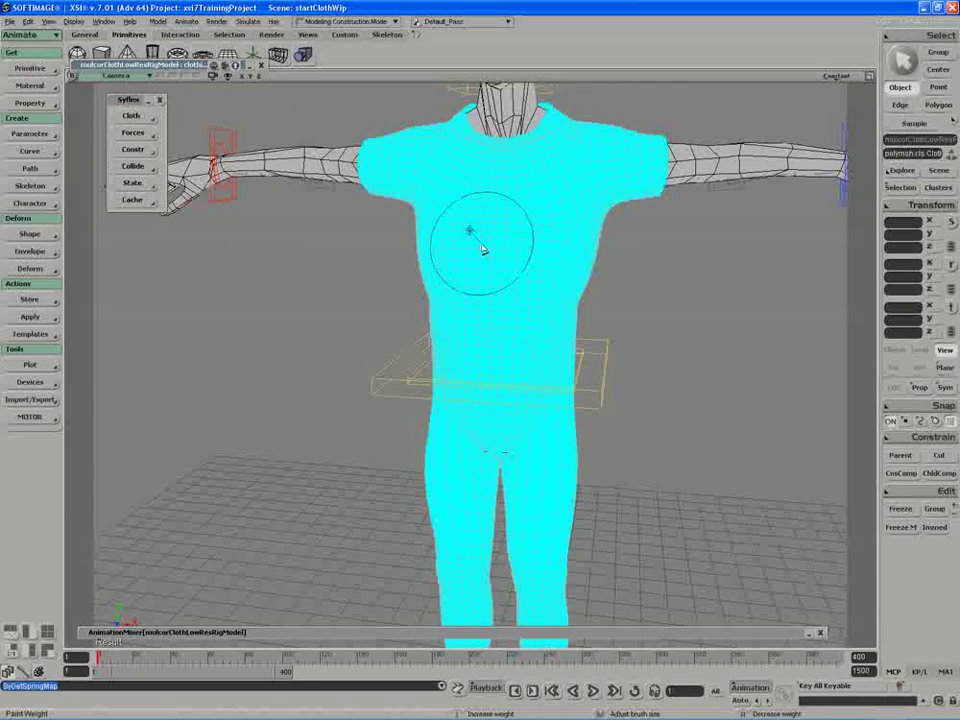
# Set the weight paint brush opacity to 22.368 in the brush properties
pyautogui.hotkey('ctrl', 'w')
pyautogui.moveTo(476, 107); pyautogui.dragTo(724, 99)
pyautogui.moveTo(740, 203)
pyautogui.mouseDown()
pyautogui.moveTo(752, 204)
pyautogui.moveTo(743, 203)
pyautogui.mouseUp()
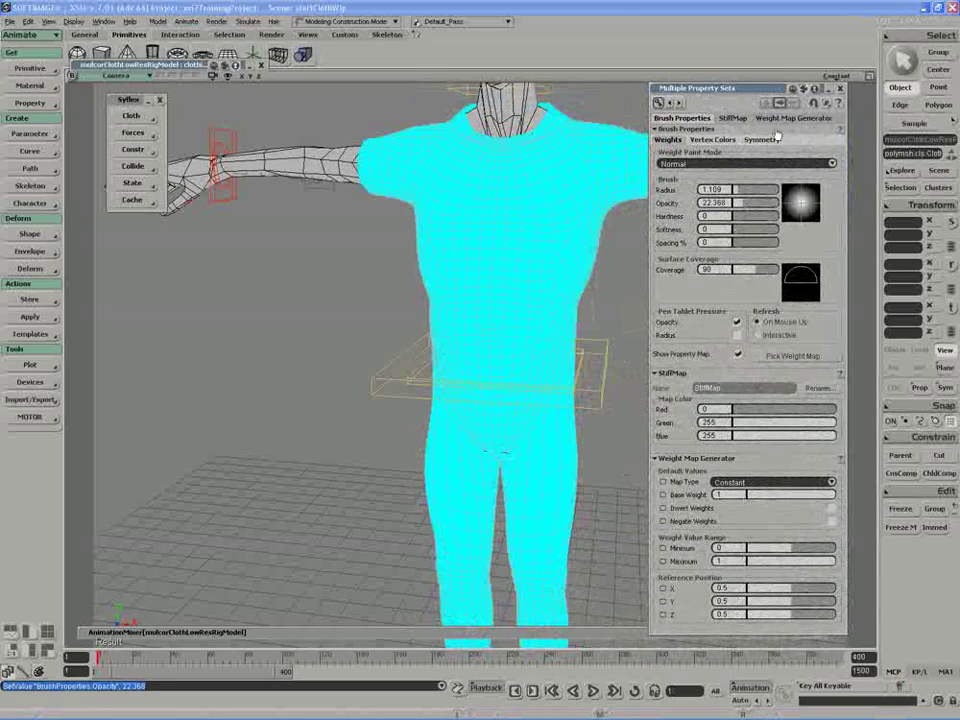
pyautogui.click(840, 89)
# Paint reduced stiffness weights over the front of the pelvis and across the waist of the clothing
pyautogui.press('w')
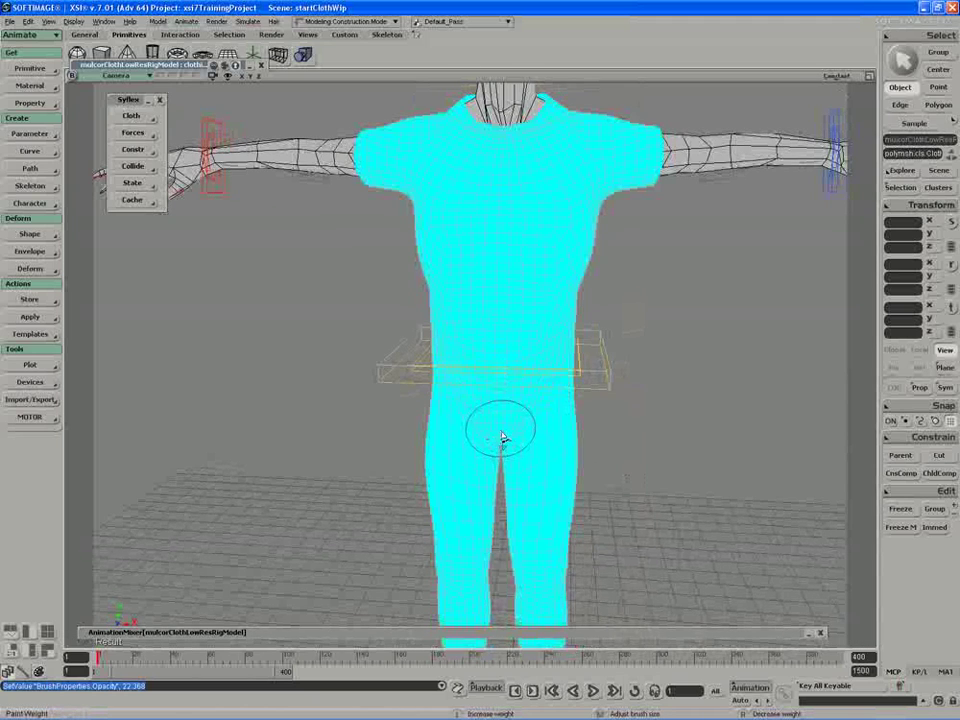
pyautogui.moveTo(503, 440); pyautogui.dragTo(499, 428)
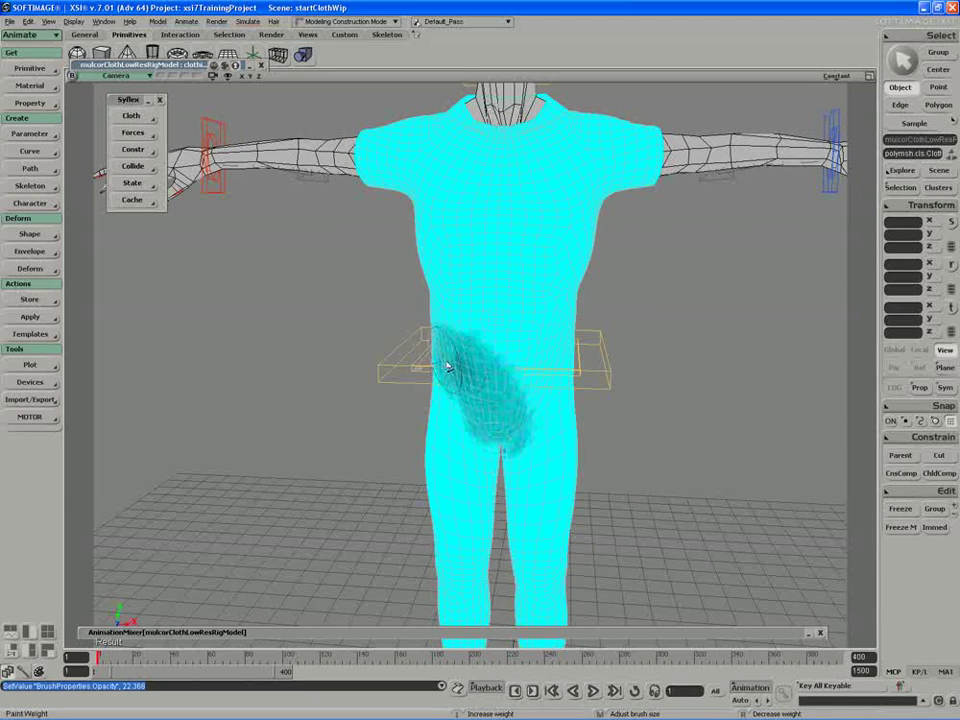
pyautogui.moveTo(447, 366); pyautogui.dragTo(514, 423)
pyautogui.moveTo(555, 374); pyautogui.dragTo(481, 381)
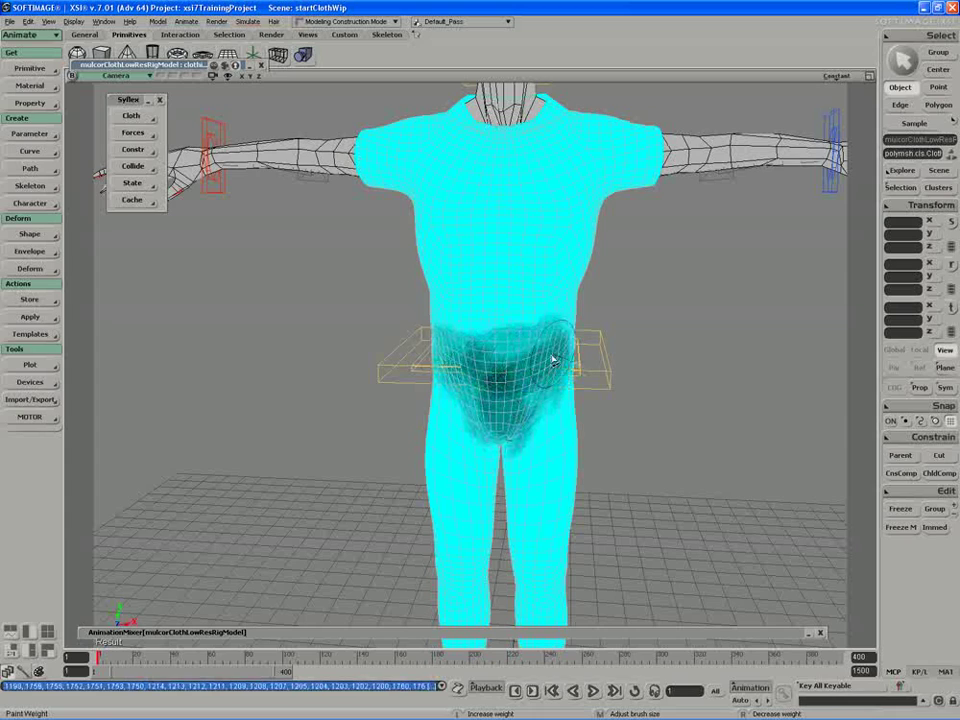
pyautogui.moveTo(553, 360); pyautogui.dragTo(572, 358)
# Paint reduced stiffness weights around both sides of the clothing's waist and hips
pyautogui.press('s')
pyautogui.moveTo(572, 358); pyautogui.dragTo(516, 360, button='right')
pyautogui.moveTo(516, 360); pyautogui.dragTo(590, 362)
pyautogui.press('s')
pyautogui.moveTo(605, 364); pyautogui.dragTo(556, 367, button='right')
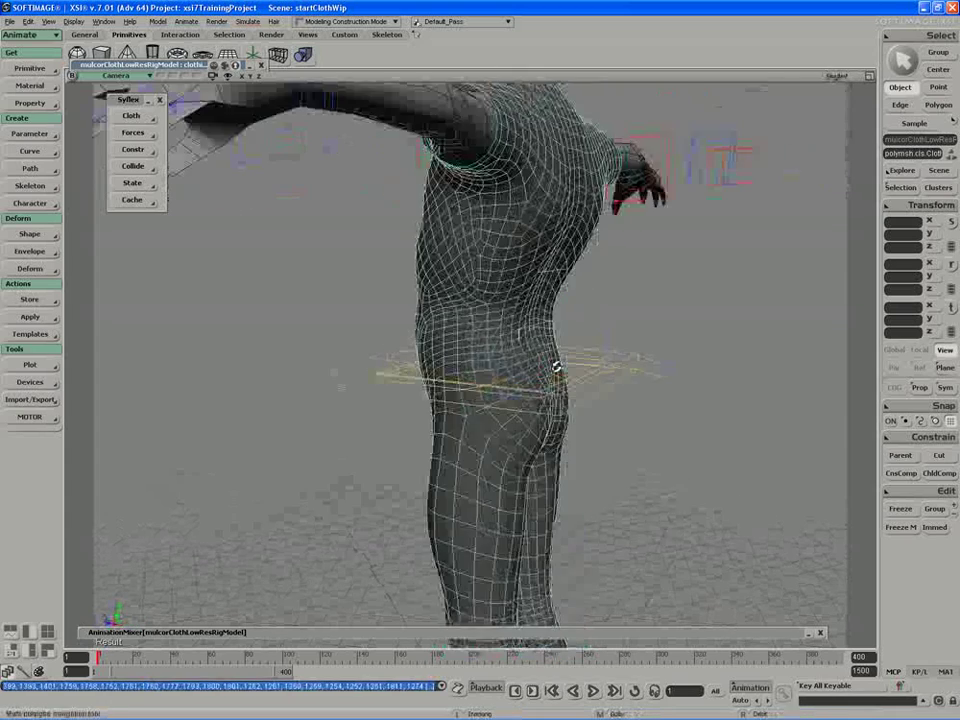
pyautogui.moveTo(555, 367); pyautogui.dragTo(404, 366, button='middle')
pyautogui.moveTo(531, 358); pyautogui.dragTo(388, 369, button='middle')
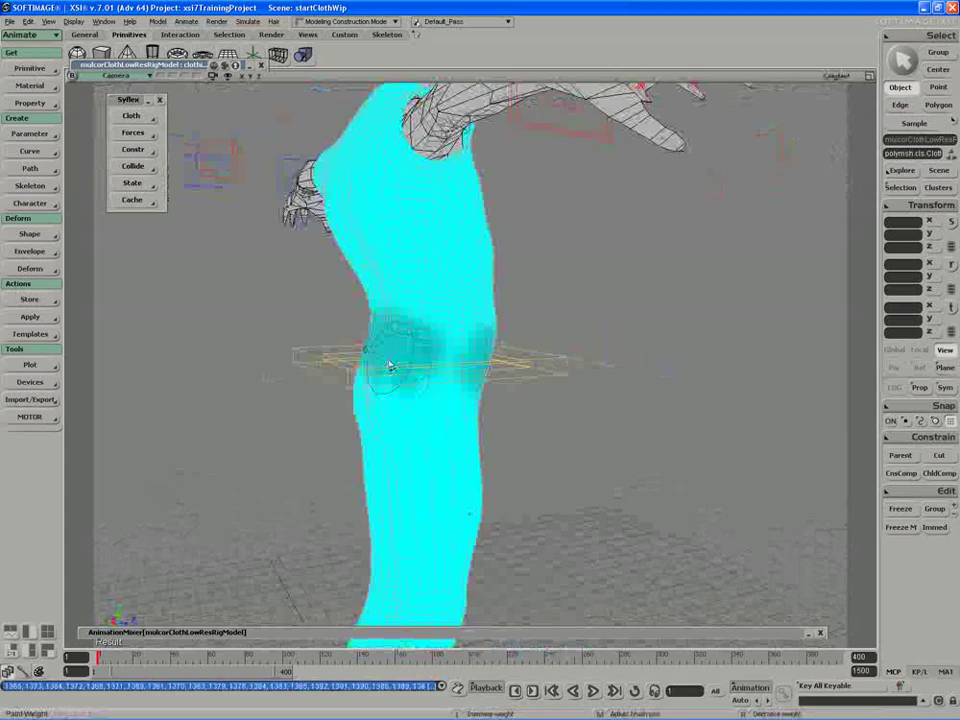
pyautogui.moveTo(465, 395)
pyautogui.mouseDown(button='middle')
pyautogui.moveTo(373, 403)
pyautogui.moveTo(403, 394)
pyautogui.moveTo(479, 405)
pyautogui.moveTo(407, 388)
pyautogui.moveTo(506, 429)
pyautogui.moveTo(549, 369)
pyautogui.mouseUp(button='middle')
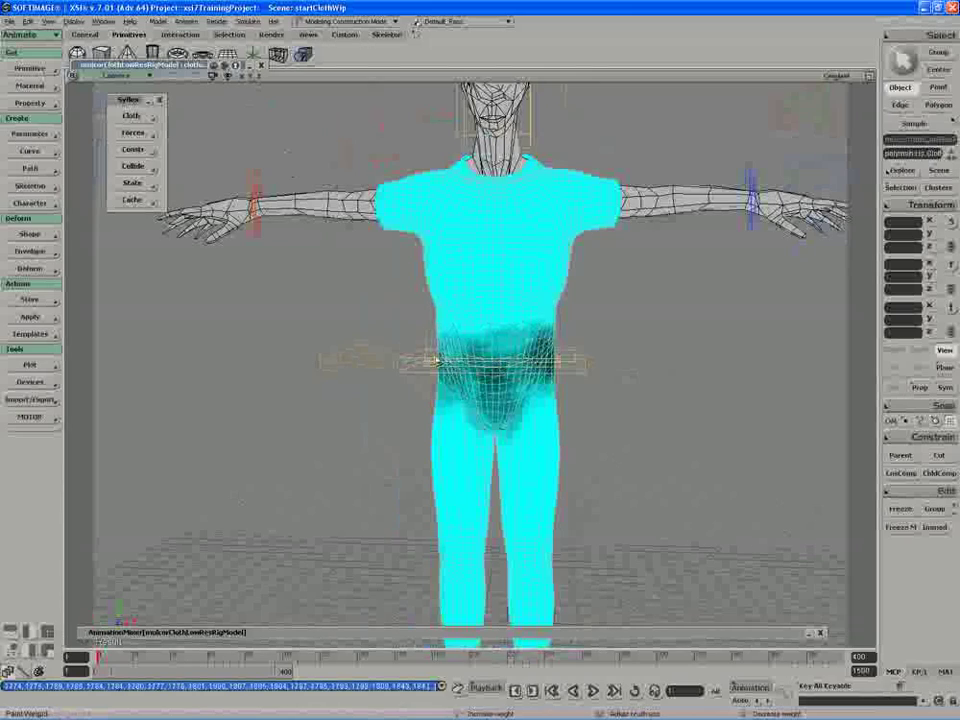
# Paint reduced stiffness weights across the back of the waist, the buttocks and the upper back
pyautogui.moveTo(540, 364); pyautogui.dragTo(424, 360, button='middle')
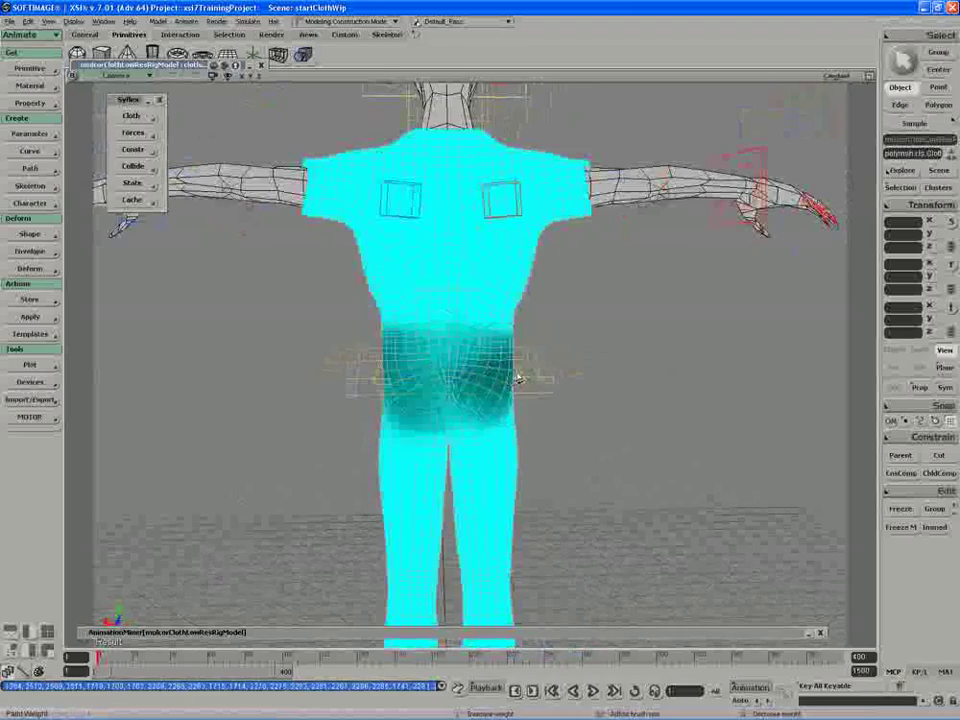
pyautogui.moveTo(519, 378); pyautogui.dragTo(434, 351, button='middle')
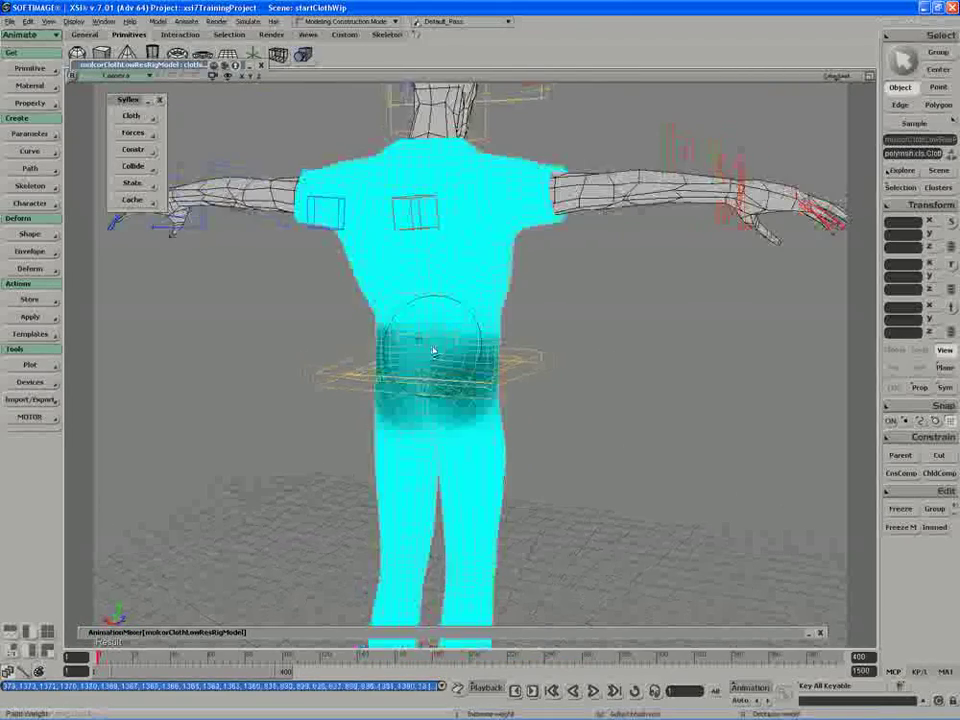
pyautogui.moveTo(422, 214)
pyautogui.mouseDown(button='middle')
pyautogui.moveTo(469, 221)
pyautogui.moveTo(439, 251)
pyautogui.mouseUp(button='middle')
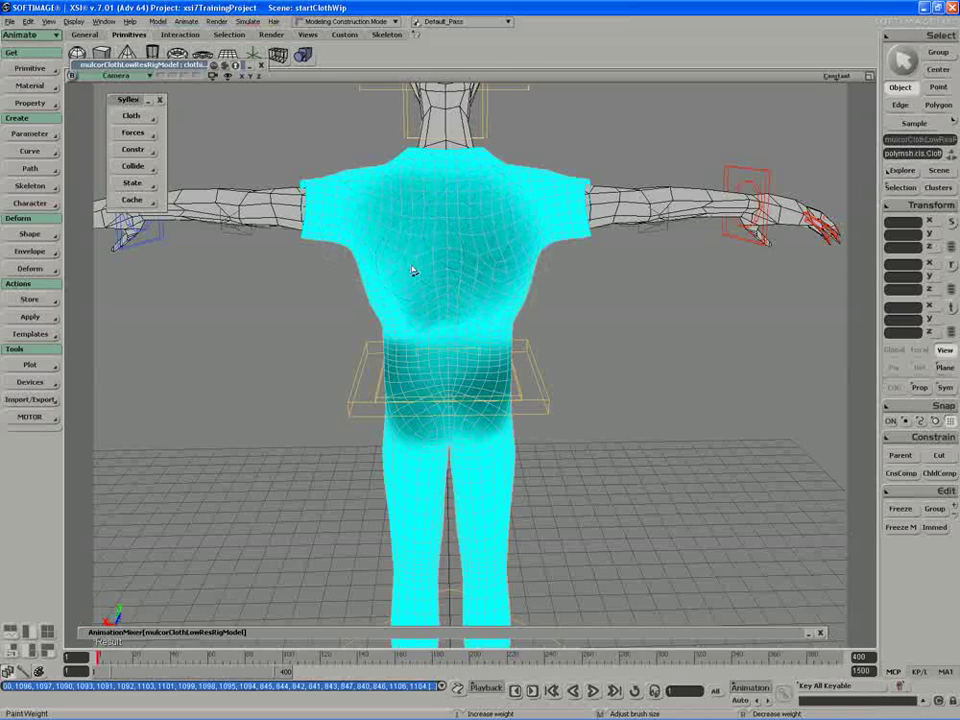
pyautogui.moveTo(436, 272); pyautogui.dragTo(407, 242)
# Paint reduced stiffness weights over the front of the chest and down to the stomach
pyautogui.press('s')
pyautogui.moveTo(407, 242)
pyautogui.mouseDown(button='right')
pyautogui.moveTo(465, 230)
pyautogui.moveTo(426, 246)
pyautogui.moveTo(448, 253)
pyautogui.moveTo(471, 287)
pyautogui.moveTo(506, 275)
pyautogui.mouseUp(button='right')
pyautogui.press('s')
pyautogui.press('s')
pyautogui.press('s')
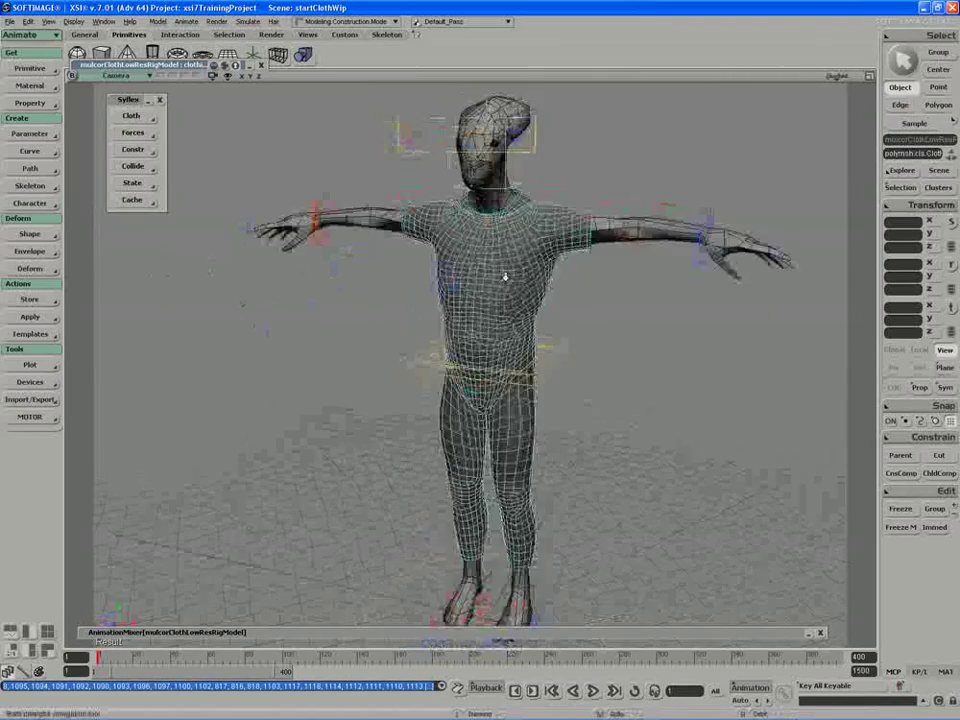
pyautogui.moveTo(506, 275)
pyautogui.mouseDown(button='middle')
pyautogui.moveTo(443, 321)
pyautogui.moveTo(400, 298)
pyautogui.mouseUp(button='middle')
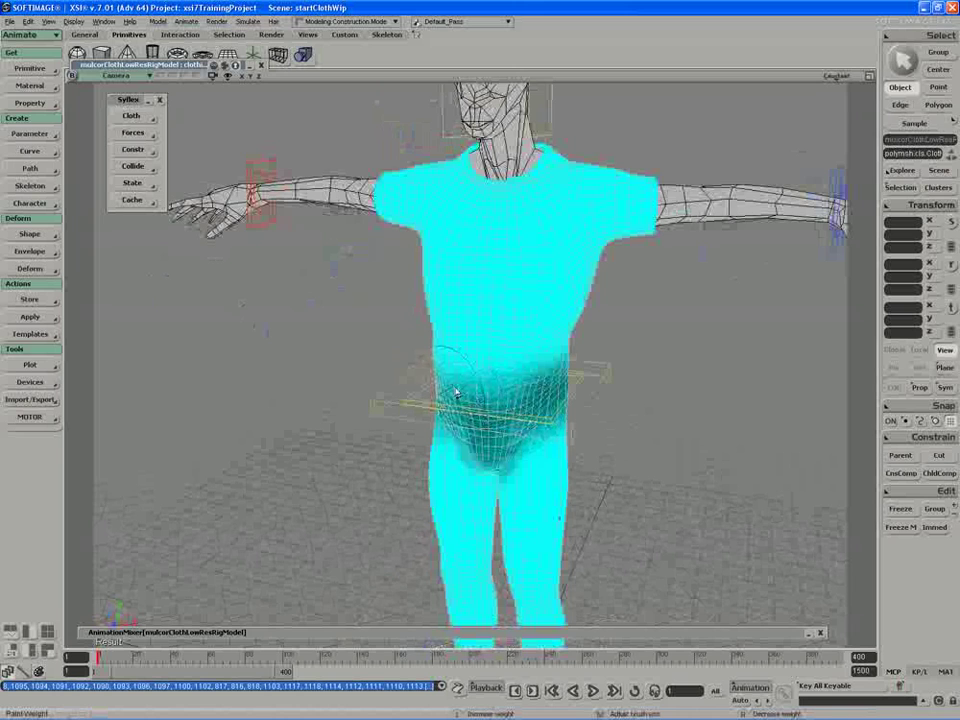
pyautogui.press('s')
pyautogui.moveTo(450, 391); pyautogui.dragTo(453, 381, button='right')
pyautogui.press('s')
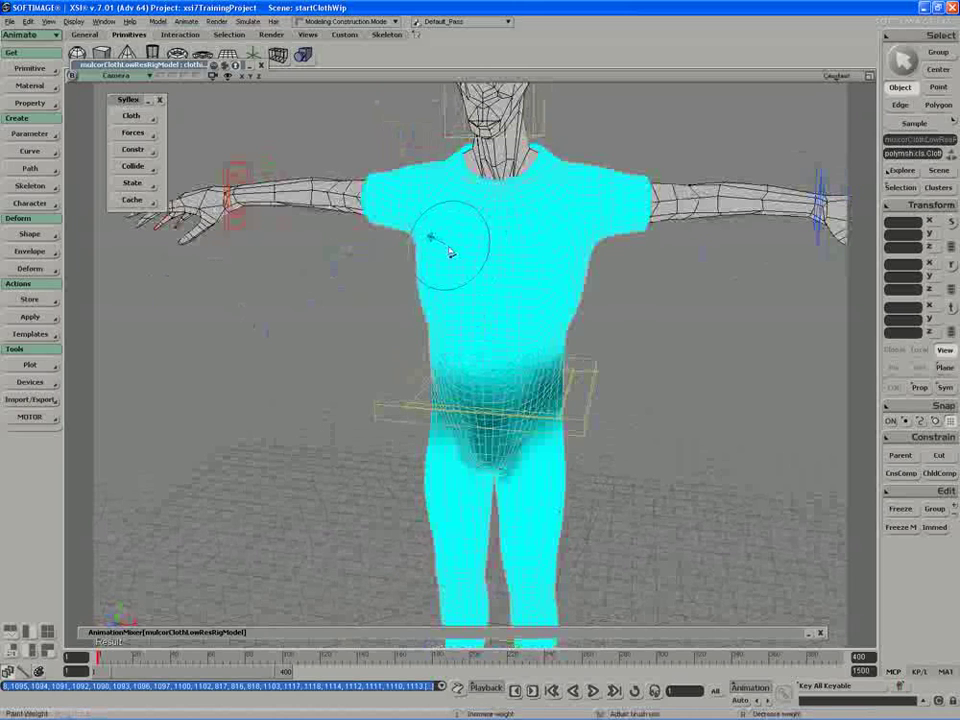
pyautogui.moveTo(449, 250)
pyautogui.mouseDown()
pyautogui.moveTo(542, 294)
pyautogui.moveTo(448, 326)
pyautogui.mouseUp()
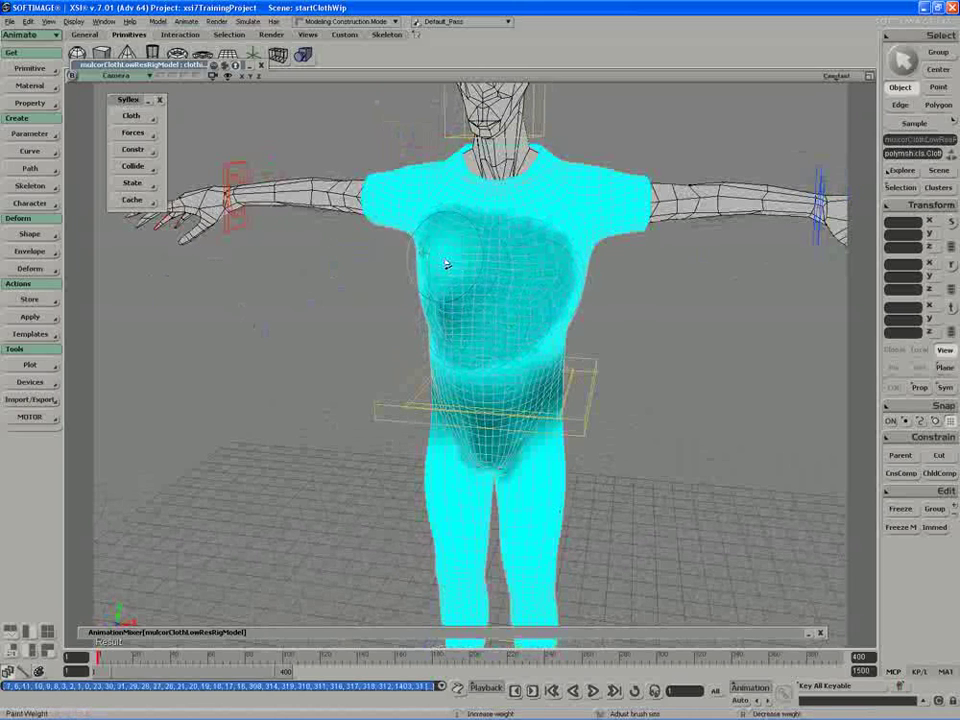
pyautogui.moveTo(447, 264)
pyautogui.mouseDown()
pyautogui.moveTo(514, 336)
pyautogui.moveTo(491, 306)
pyautogui.mouseUp()
pyautogui.press('super')
pyautogui.press('super')
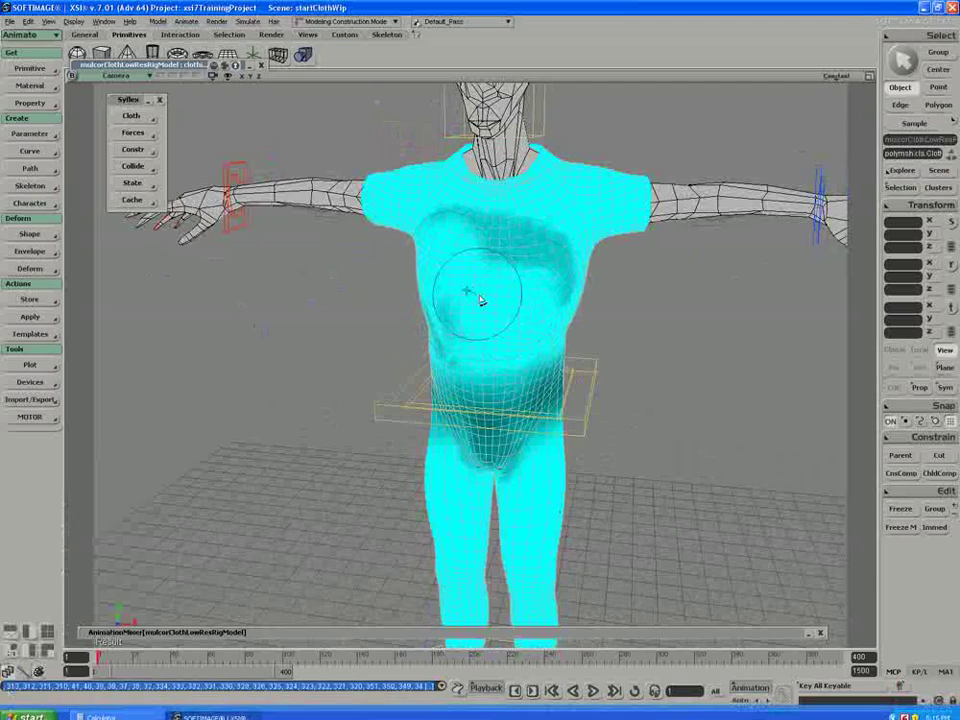
pyautogui.hotkey('ctrl', 'z')
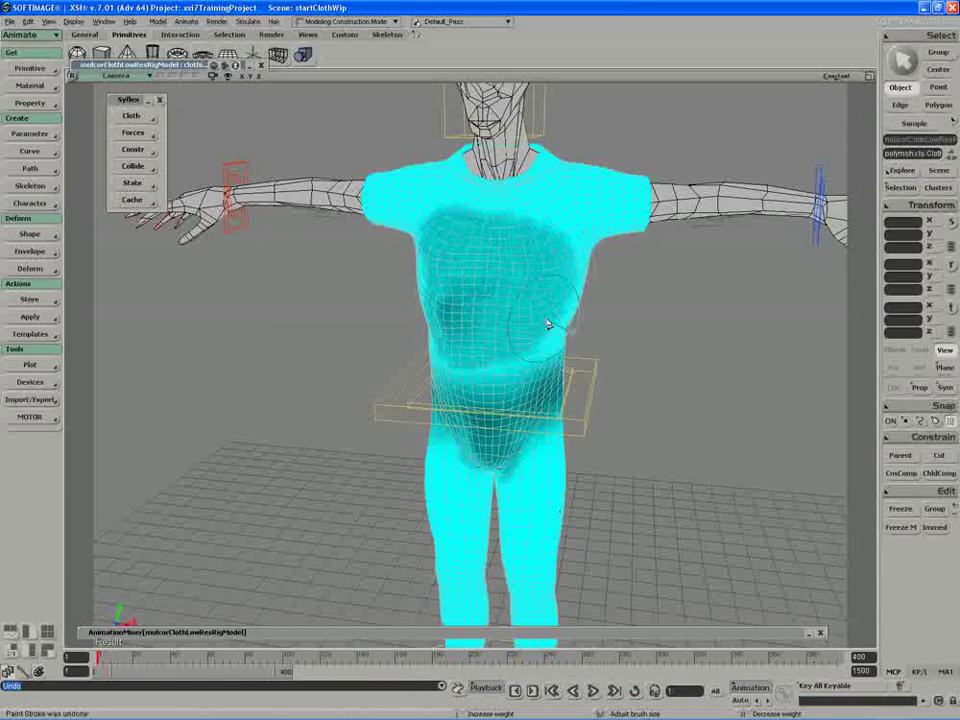
# Even out the reduced stiffness weights across the chest, its sides and the stomach
pyautogui.click(468, 366)
pyautogui.moveTo(468, 366); pyautogui.dragTo(447, 324, button='right')
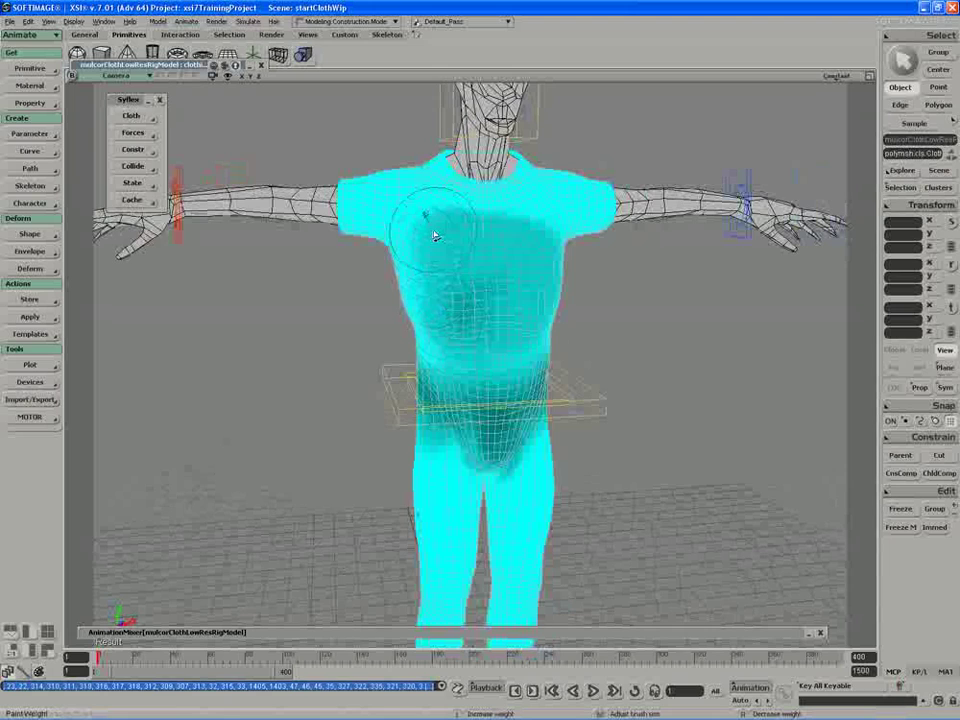
pyautogui.moveTo(545, 238)
pyautogui.mouseDown()
pyautogui.moveTo(439, 231)
pyautogui.moveTo(443, 250)
pyautogui.mouseUp()
pyautogui.moveTo(443, 250); pyautogui.dragTo(422, 268, button='right')
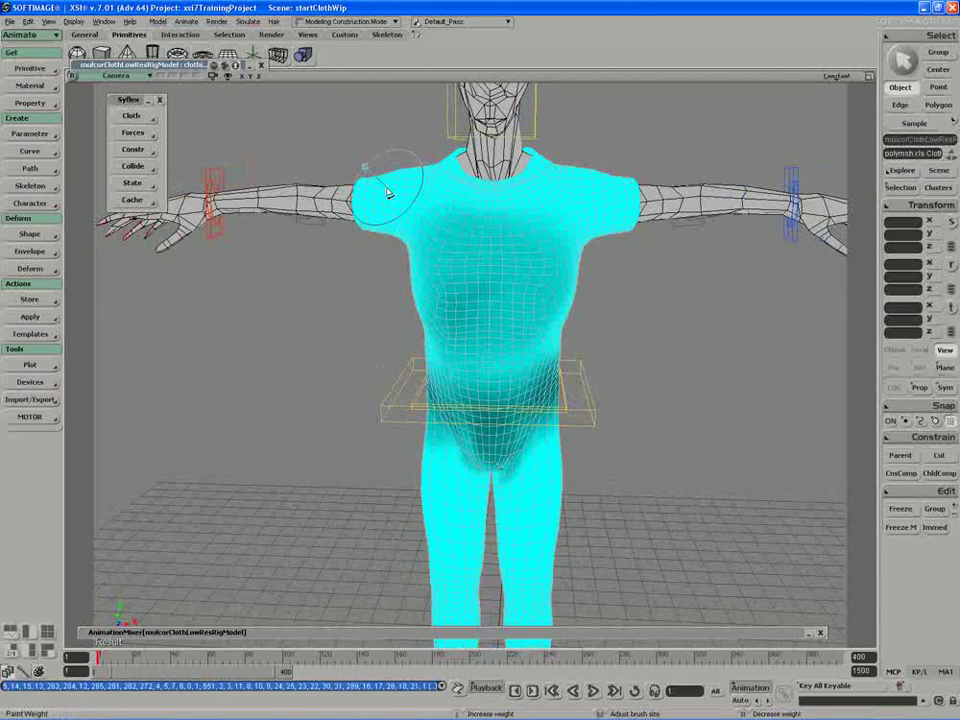
# Paint reduced stiffness weights over the front of both sleeves and shoulders and around the back of the character's left sleeve
pyautogui.moveTo(388, 190); pyautogui.dragTo(417, 222)
pyautogui.moveTo(417, 222); pyautogui.dragTo(442, 222, button='right')
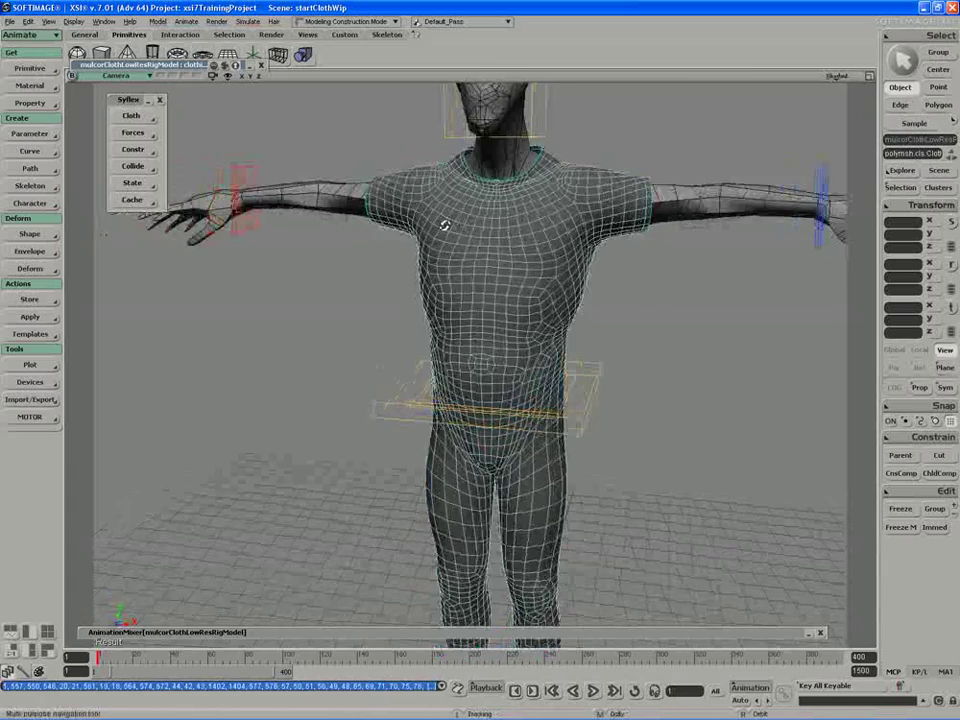
pyautogui.moveTo(618, 209); pyautogui.dragTo(628, 216)
pyautogui.moveTo(628, 216); pyautogui.dragTo(520, 178, button='right')
pyautogui.moveTo(512, 199); pyautogui.dragTo(522, 210)
pyautogui.moveTo(540, 218); pyautogui.dragTo(420, 245, button='right')
pyautogui.moveTo(393, 243); pyautogui.dragTo(376, 222)
pyautogui.moveTo(385, 220)
pyautogui.mouseDown(button='right')
pyautogui.moveTo(413, 212)
pyautogui.moveTo(368, 214)
pyautogui.mouseUp(button='right')
pyautogui.moveTo(362, 218); pyautogui.dragTo(366, 236)
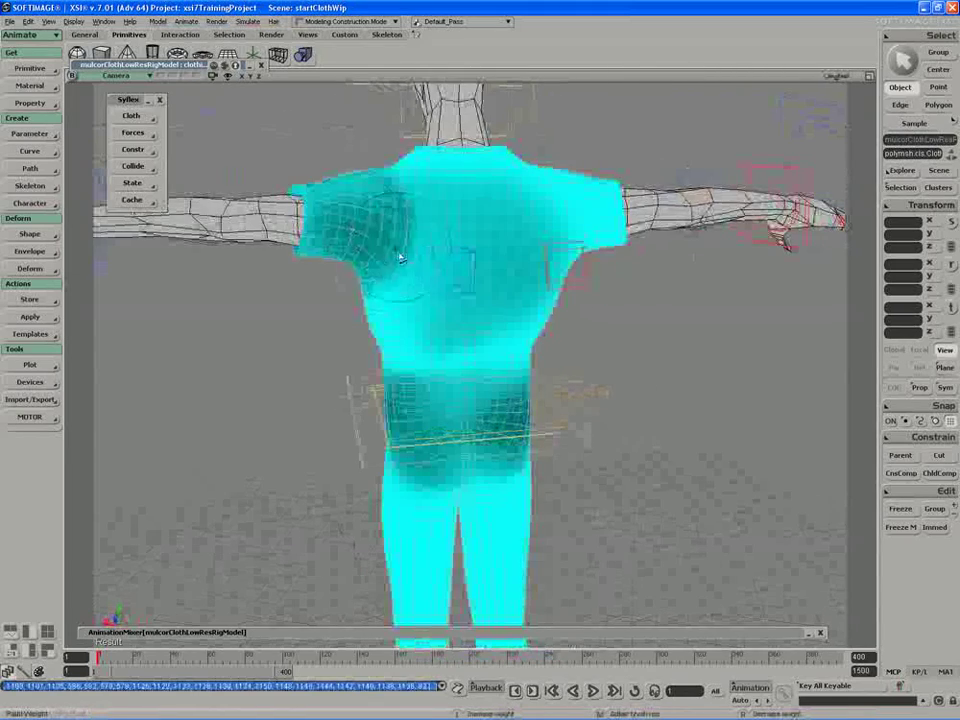
# Paint reduced stiffness weights over the back of the character's right sleeve, the lower back and the front shoulder area
pyautogui.moveTo(386, 210)
pyautogui.mouseDown(button='middle')
pyautogui.moveTo(360, 266)
pyautogui.moveTo(375, 315)
pyautogui.moveTo(344, 280)
pyautogui.moveTo(396, 285)
pyautogui.moveTo(612, 254)
pyautogui.moveTo(634, 279)
pyautogui.moveTo(590, 250)
pyautogui.mouseUp(button='middle')
pyautogui.moveTo(589, 251); pyautogui.dragTo(628, 229)
pyautogui.moveTo(626, 230)
pyautogui.mouseDown(button='middle')
pyautogui.moveTo(450, 279)
pyautogui.moveTo(549, 334)
pyautogui.mouseUp(button='middle')
pyautogui.moveTo(549, 334)
pyautogui.mouseDown()
pyautogui.moveTo(475, 300)
pyautogui.moveTo(520, 328)
pyautogui.mouseUp()
pyautogui.moveTo(520, 328)
pyautogui.mouseDown(button='middle')
pyautogui.moveTo(463, 259)
pyautogui.moveTo(516, 250)
pyautogui.mouseUp(button='middle')
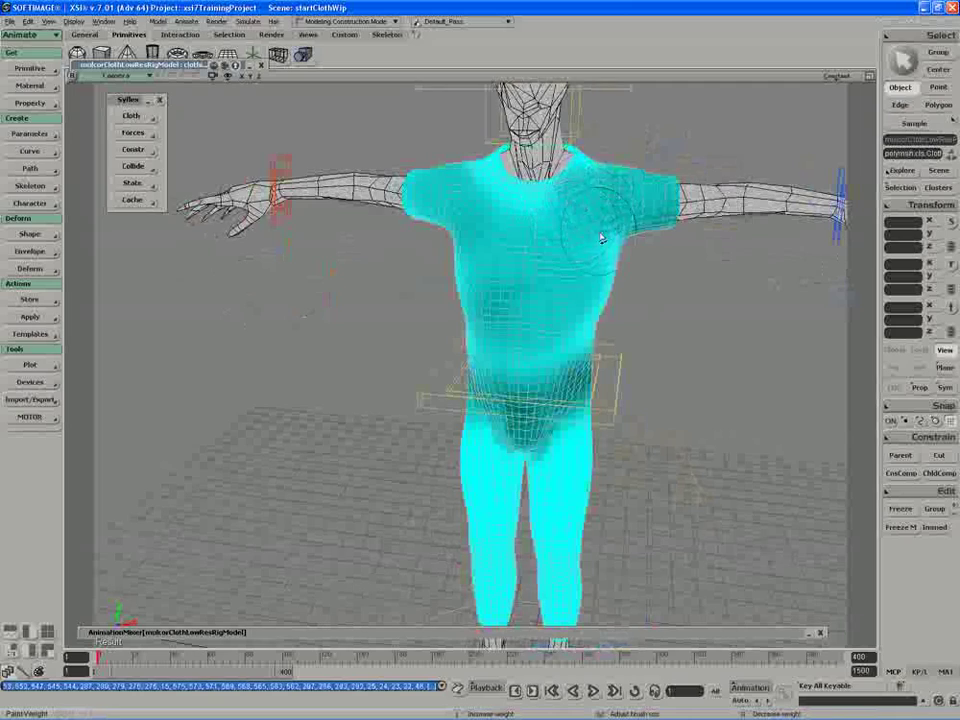
pyautogui.moveTo(568, 200); pyautogui.dragTo(572, 210)
# Paint increased stiffness weights back over the front of the pelvis, the rear waist and the buttocks
pyautogui.moveTo(572, 210)
pyautogui.mouseDown(button='middle')
pyautogui.moveTo(474, 255)
pyautogui.moveTo(469, 244)
pyautogui.moveTo(506, 321)
pyautogui.moveTo(491, 369)
pyautogui.moveTo(465, 381)
pyautogui.mouseUp(button='middle')
pyautogui.press('super')
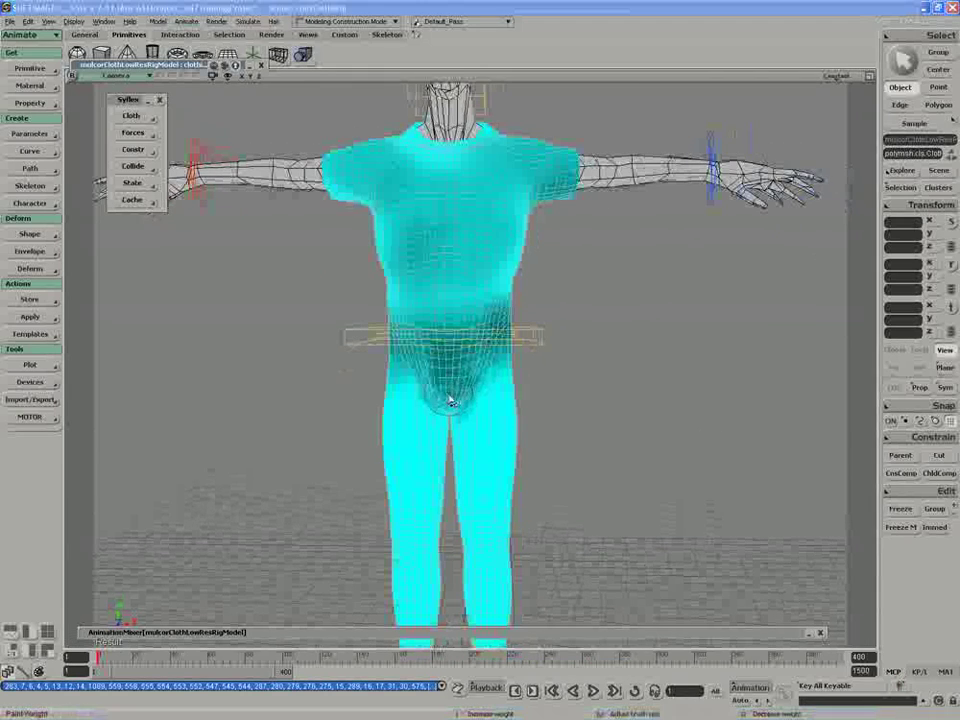
pyautogui.moveTo(447, 403); pyautogui.dragTo(447, 384)
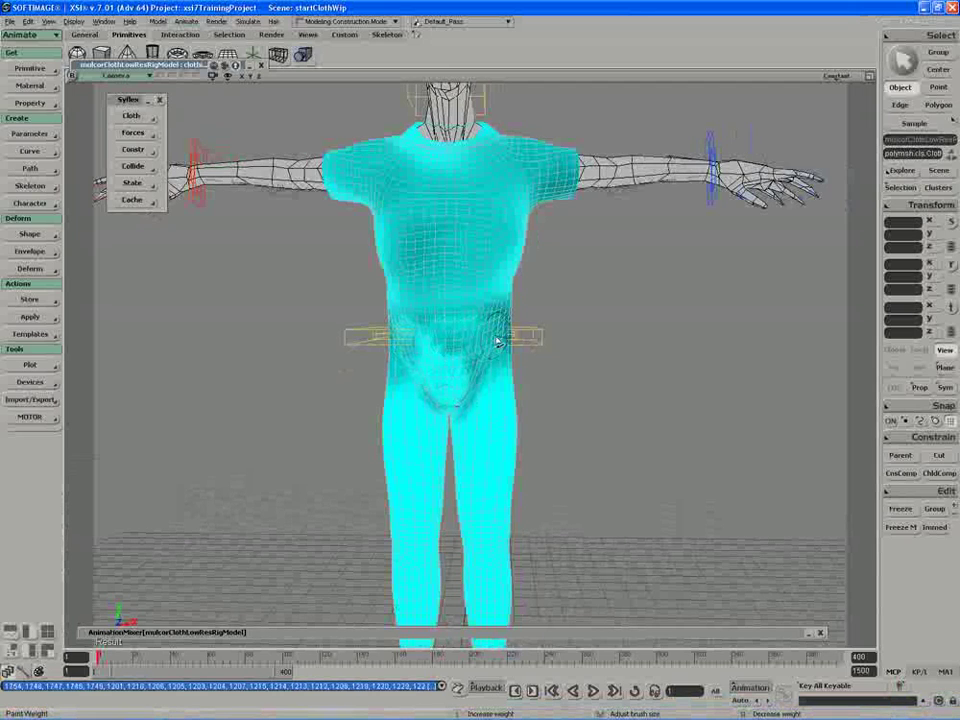
pyautogui.moveTo(497, 338); pyautogui.dragTo(577, 345, button='middle')
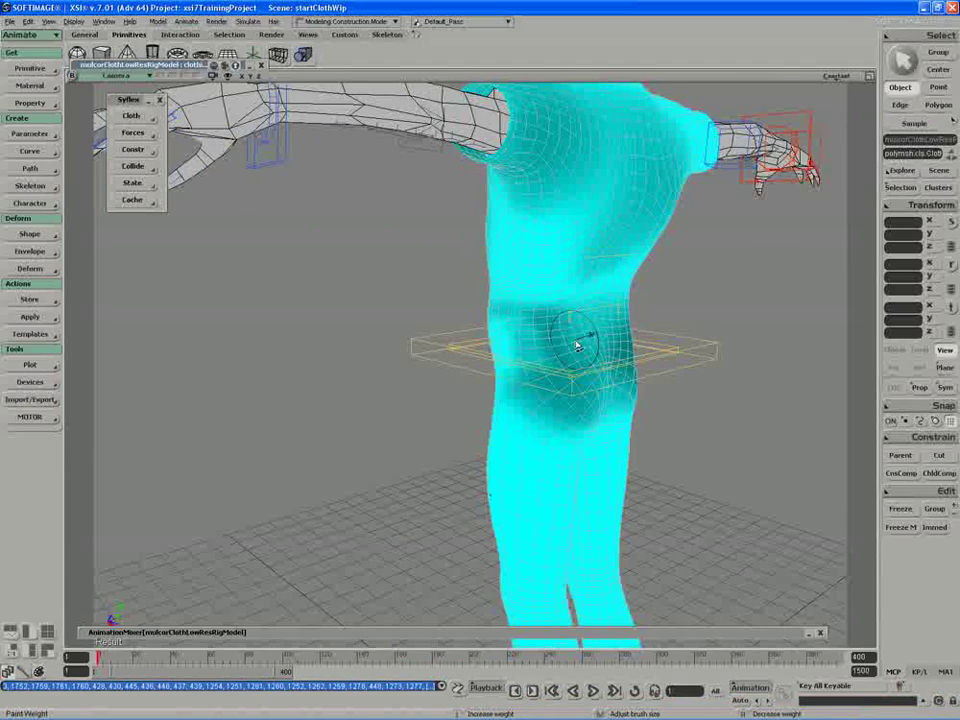
pyautogui.moveTo(577, 345)
pyautogui.mouseDown()
pyautogui.moveTo(619, 326)
pyautogui.moveTo(585, 343)
pyautogui.moveTo(585, 392)
pyautogui.mouseUp()
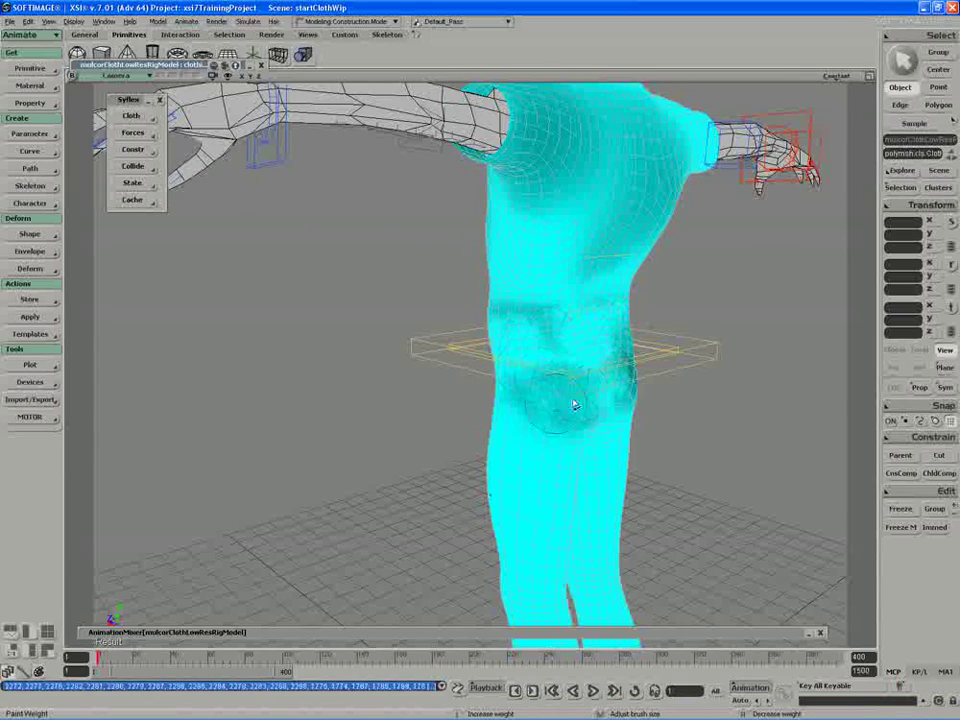
# Paint reduced stiffness weights down the back of both thighs
pyautogui.moveTo(536, 420)
pyautogui.mouseDown(button='right')
pyautogui.moveTo(563, 484)
pyautogui.moveTo(454, 421)
pyautogui.mouseUp(button='right')
pyautogui.press('s')
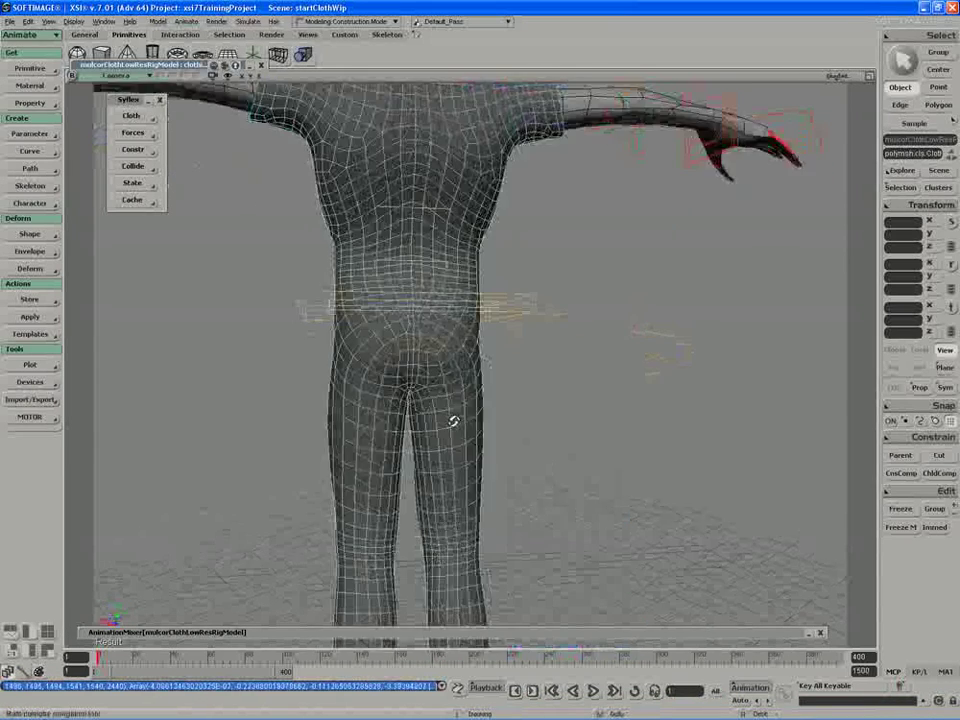
pyautogui.moveTo(452, 422)
pyautogui.mouseDown()
pyautogui.moveTo(439, 407)
pyautogui.moveTo(439, 446)
pyautogui.moveTo(467, 482)
pyautogui.moveTo(370, 452)
pyautogui.moveTo(373, 506)
pyautogui.moveTo(349, 443)
pyautogui.moveTo(369, 508)
pyautogui.mouseUp()
pyautogui.moveTo(369, 508)
pyautogui.mouseDown(button='middle')
pyautogui.moveTo(355, 437)
pyautogui.moveTo(414, 289)
pyautogui.mouseUp(button='middle')
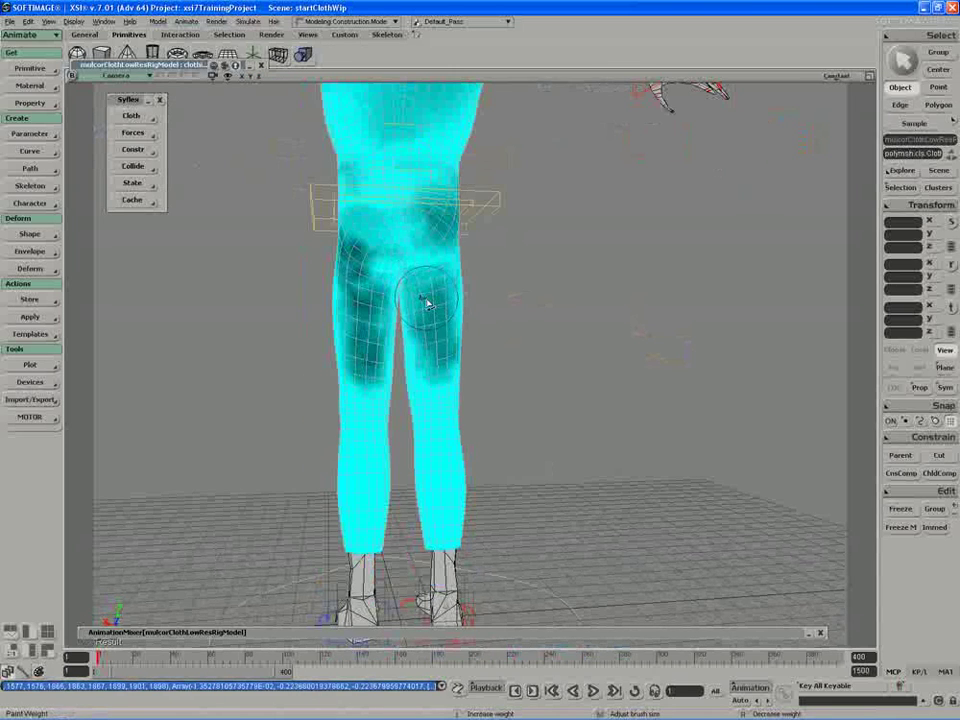
pyautogui.moveTo(429, 304)
pyautogui.mouseDown()
pyautogui.moveTo(439, 287)
pyautogui.moveTo(421, 340)
pyautogui.mouseUp()
pyautogui.press('super')
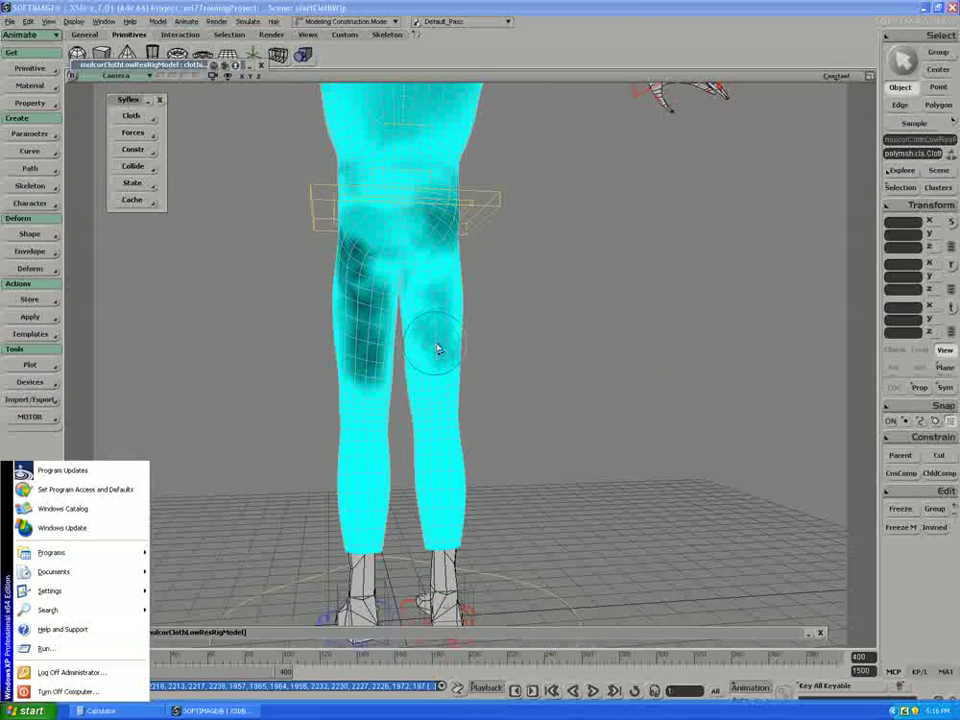
pyautogui.press('super')
pyautogui.hotkey('ctrl', 'z')
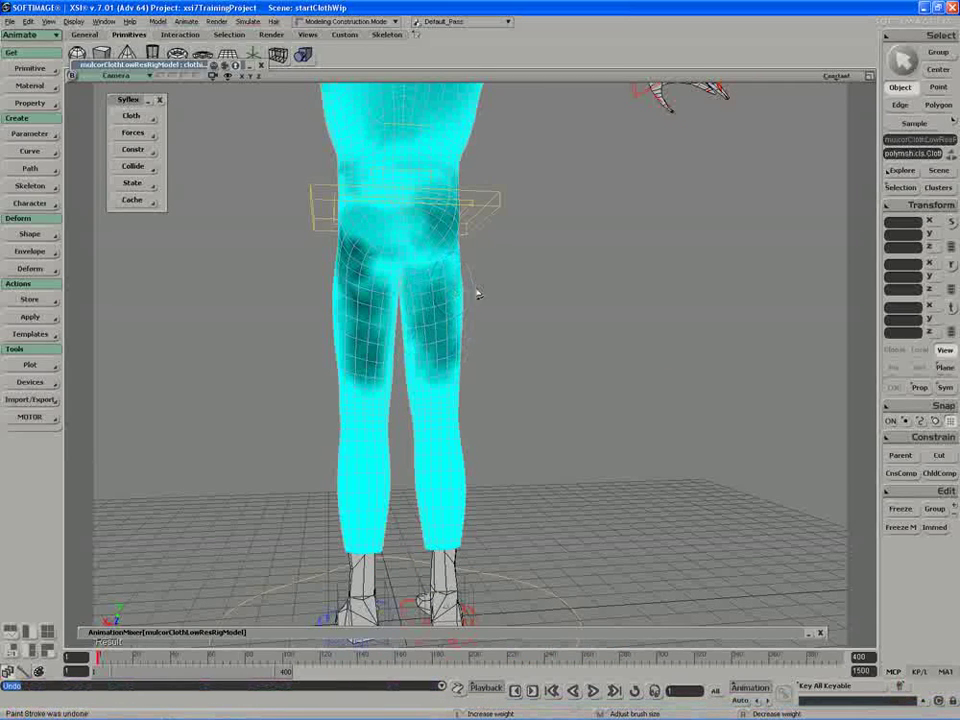
# Extend the reduced stiffness weights on the back of the thighs and paint both calves down to the trouser hems
pyautogui.moveTo(497, 297); pyautogui.dragTo(431, 309, button='middle')
pyautogui.moveTo(431, 309)
pyautogui.mouseDown()
pyautogui.moveTo(448, 291)
pyautogui.moveTo(409, 349)
pyautogui.moveTo(412, 340)
pyautogui.mouseUp()
pyautogui.moveTo(411, 351); pyautogui.dragTo(424, 347, button='middle')
pyautogui.moveTo(390, 350)
pyautogui.mouseDown()
pyautogui.moveTo(381, 313)
pyautogui.moveTo(358, 396)
pyautogui.moveTo(377, 379)
pyautogui.moveTo(353, 450)
pyautogui.mouseUp()
pyautogui.moveTo(418, 356); pyautogui.dragTo(437, 460)
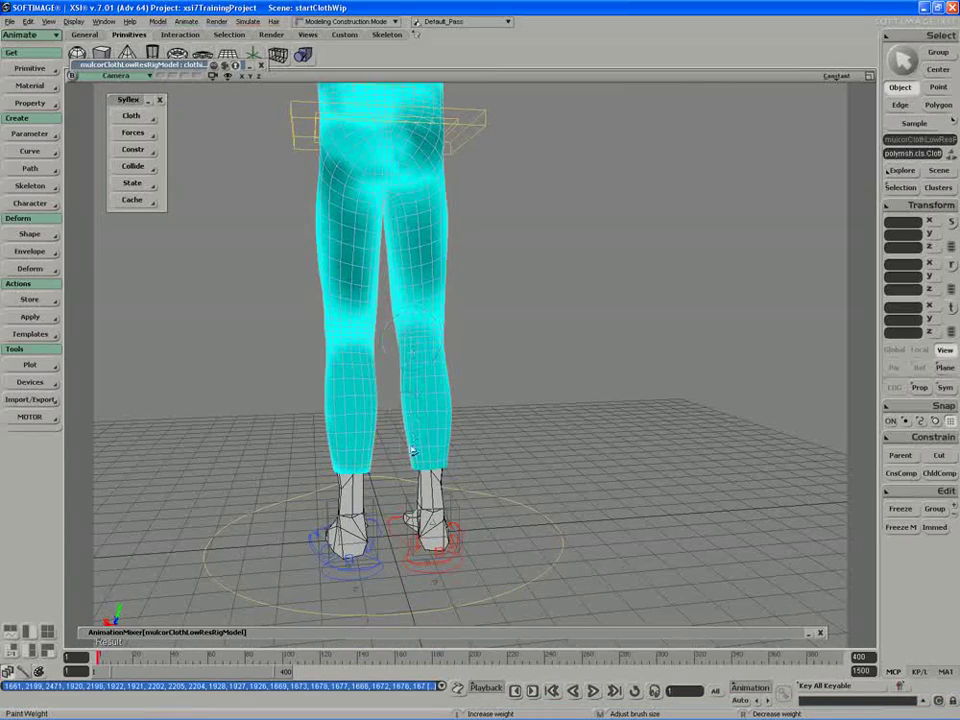
# Paint reduced stiffness weights over the front of both thighs and both shins, leaving the knees stiff
pyautogui.moveTo(345, 399)
pyautogui.mouseDown(button='middle')
pyautogui.moveTo(366, 426)
pyautogui.moveTo(426, 302)
pyautogui.moveTo(433, 360)
pyautogui.mouseUp(button='middle')
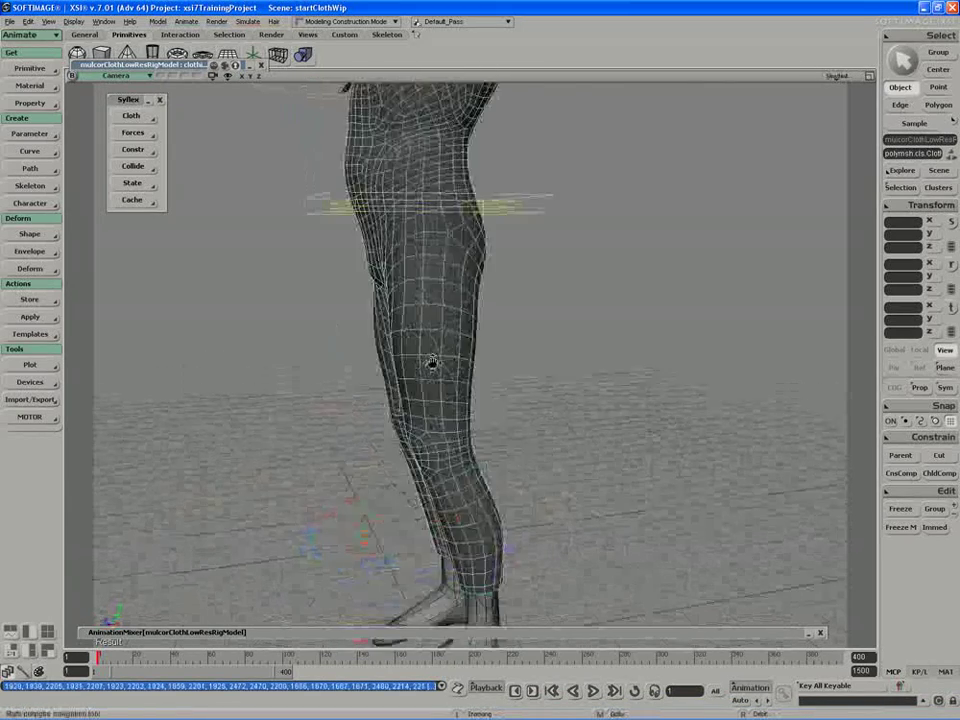
pyautogui.moveTo(514, 253); pyautogui.dragTo(516, 369)
pyautogui.moveTo(516, 369); pyautogui.dragTo(541, 343, button='middle')
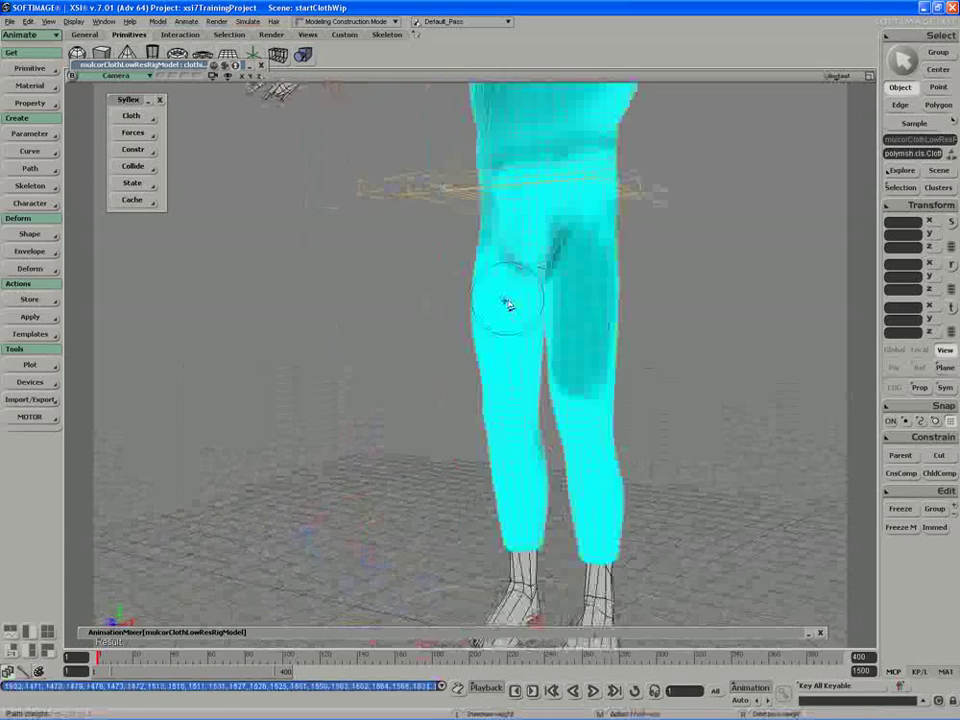
pyautogui.moveTo(508, 272)
pyautogui.mouseDown()
pyautogui.moveTo(496, 350)
pyautogui.moveTo(508, 463)
pyautogui.moveTo(643, 499)
pyautogui.mouseUp()
pyautogui.moveTo(643, 499)
pyautogui.mouseDown(button='middle')
pyautogui.moveTo(553, 484)
pyautogui.moveTo(621, 400)
pyautogui.mouseUp(button='middle')
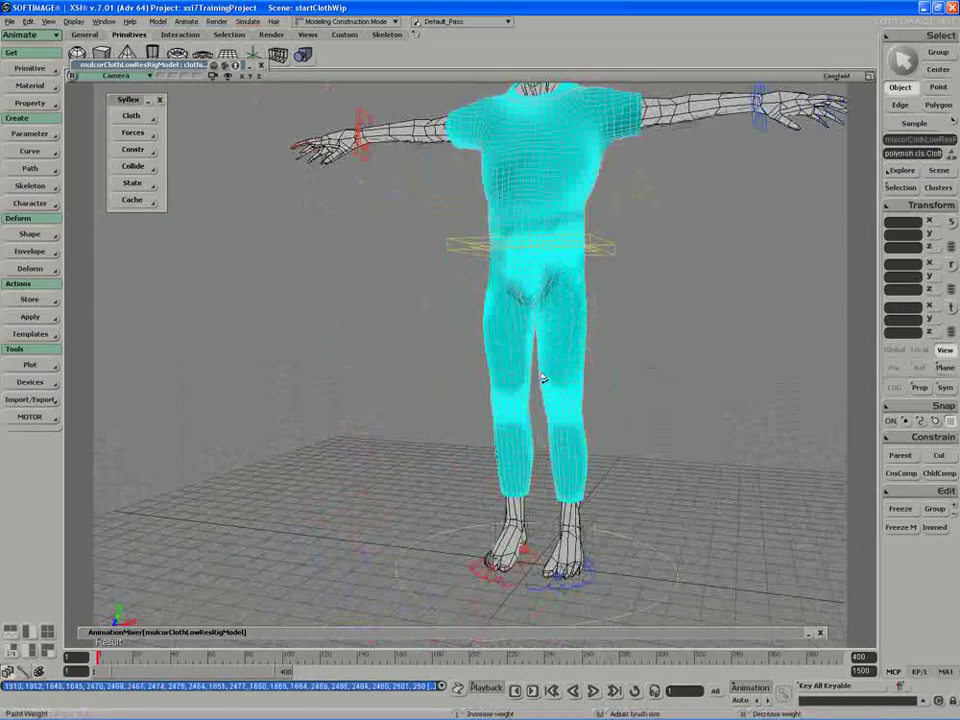
pyautogui.moveTo(513, 430); pyautogui.dragTo(525, 496)
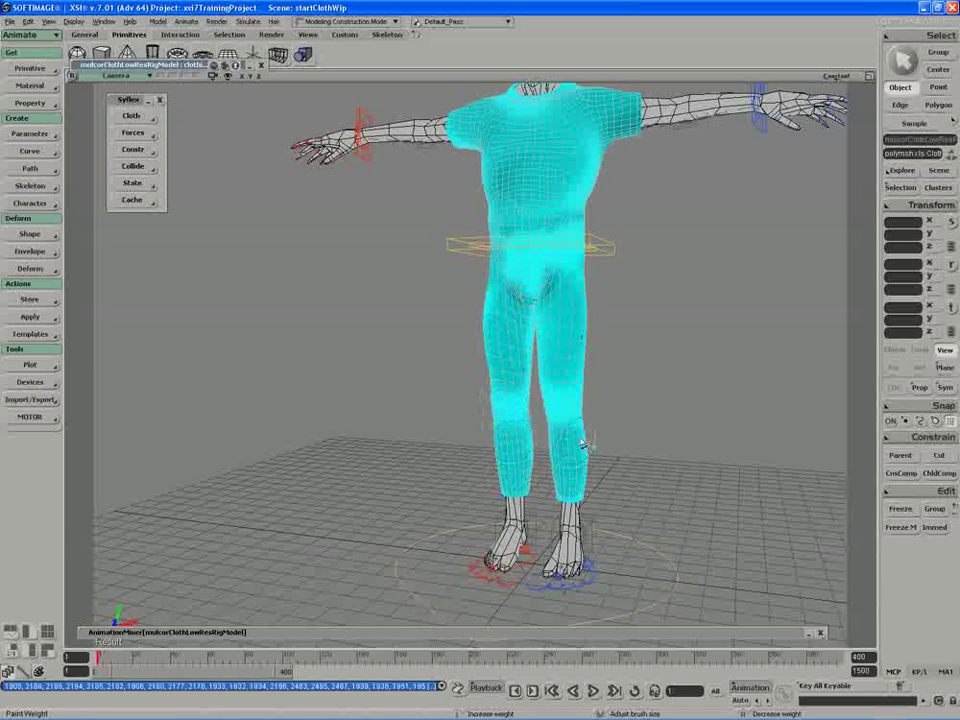
# Paint reduced stiffness weights over the side of the torso below the armpit
pyautogui.moveTo(583, 444); pyautogui.dragTo(465, 386, button='middle')
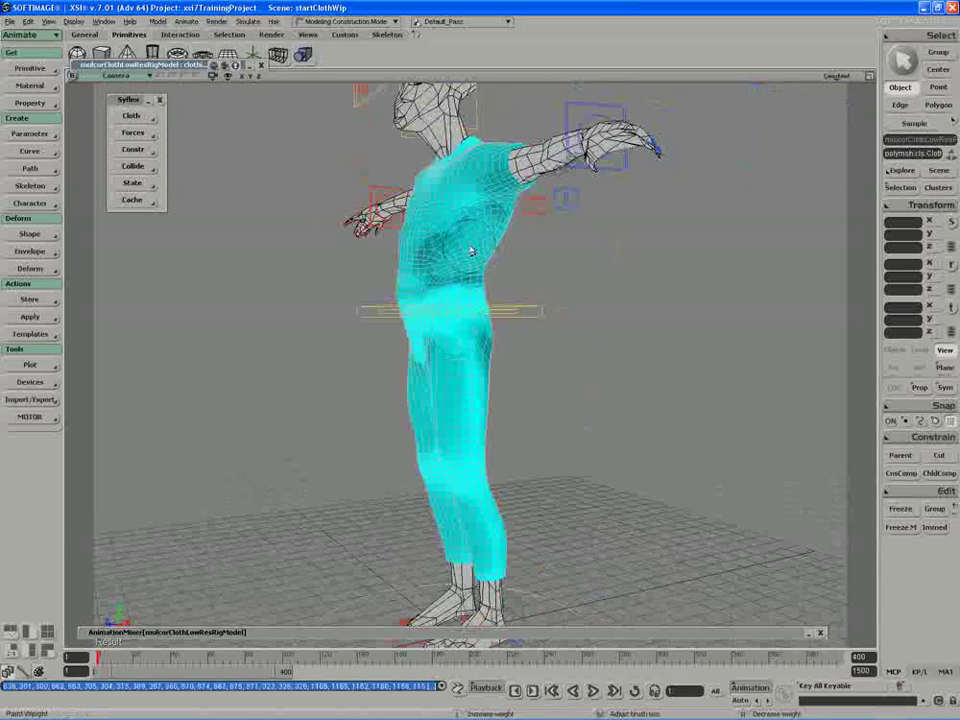
pyautogui.moveTo(470, 250)
pyautogui.mouseDown()
pyautogui.moveTo(428, 330)
pyautogui.moveTo(428, 257)
pyautogui.moveTo(494, 237)
pyautogui.moveTo(445, 237)
pyautogui.mouseUp()
pyautogui.press('s')
pyautogui.moveTo(445, 237); pyautogui.dragTo(433, 240, button='right')
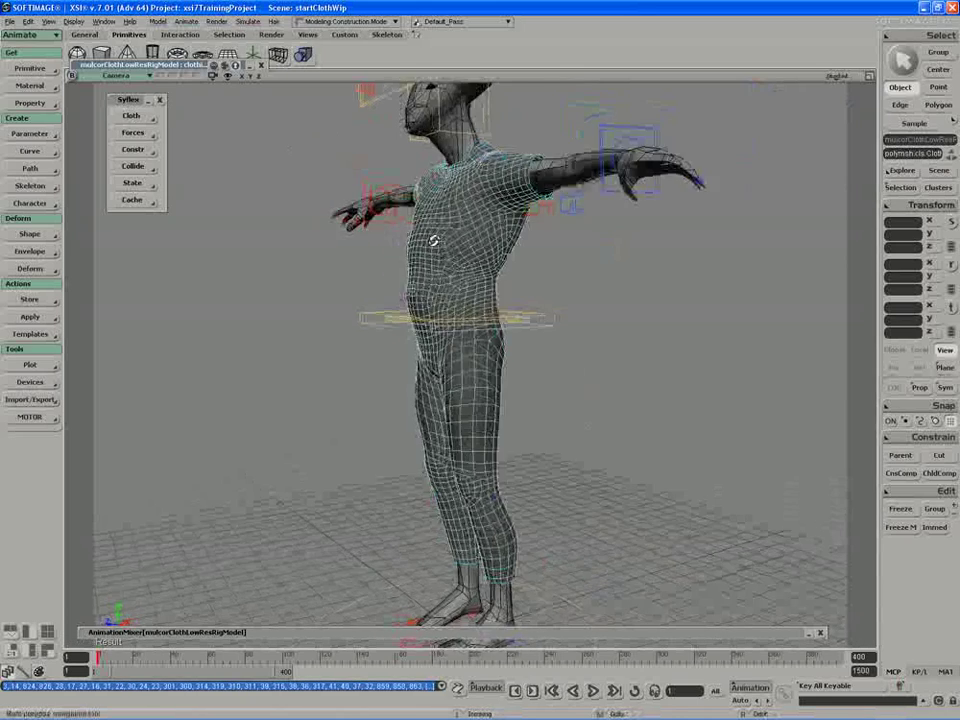
# Finish weight painting and select the clothing mesh as an object
pyautogui.moveTo(434, 241)
pyautogui.mouseDown(button='middle')
pyautogui.moveTo(492, 320)
pyautogui.moveTo(528, 291)
pyautogui.moveTo(545, 295)
pyautogui.moveTo(527, 272)
pyautogui.moveTo(483, 293)
pyautogui.mouseUp(button='middle')
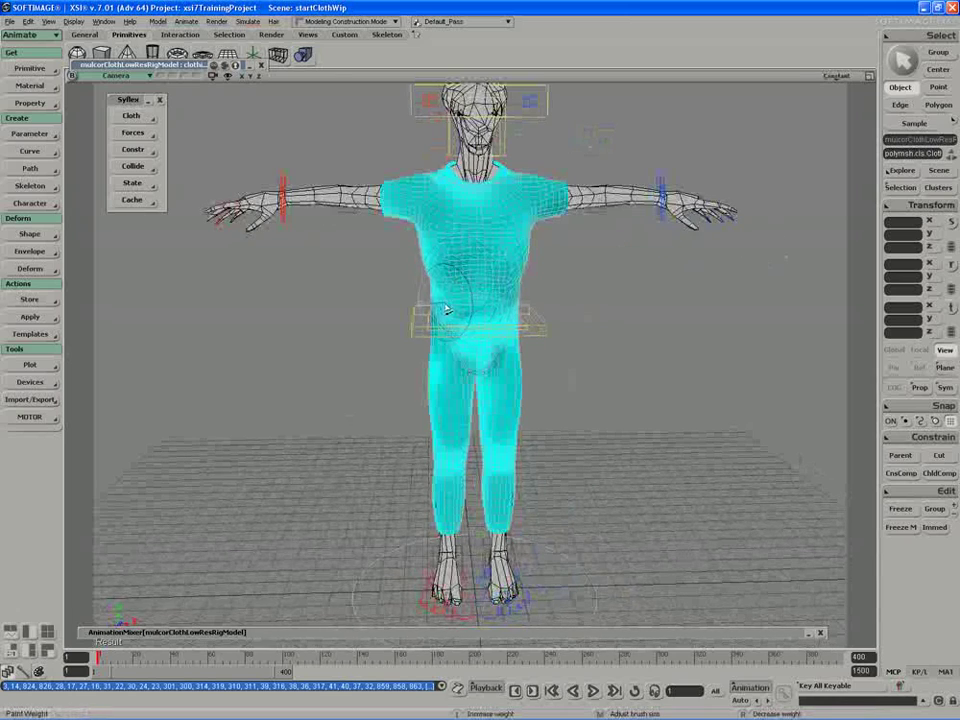
pyautogui.press('space')
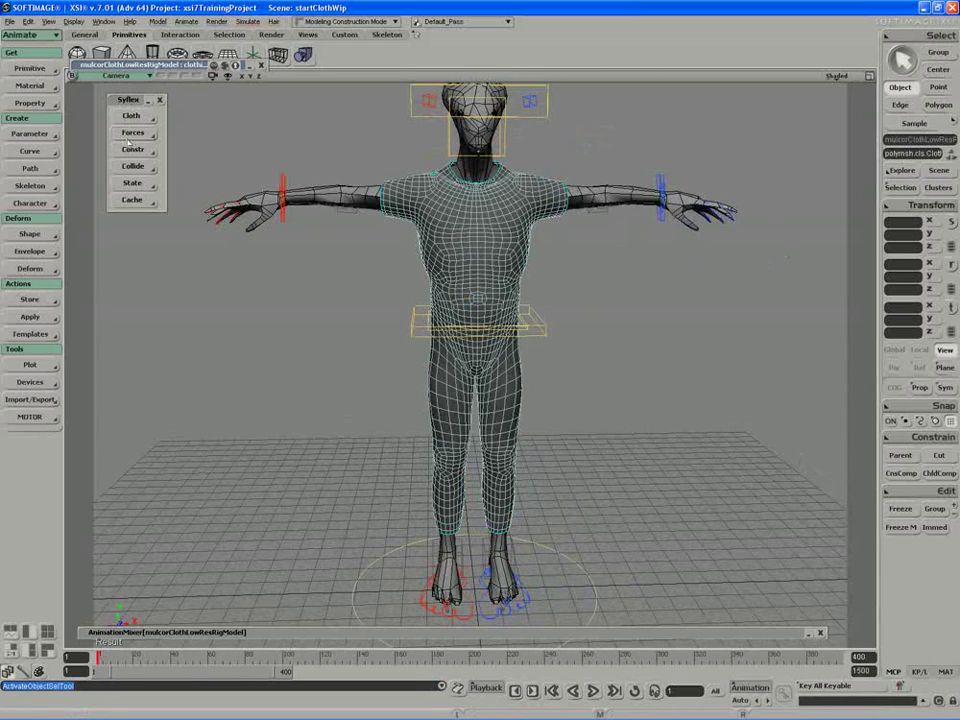
pyautogui.click(489, 253)
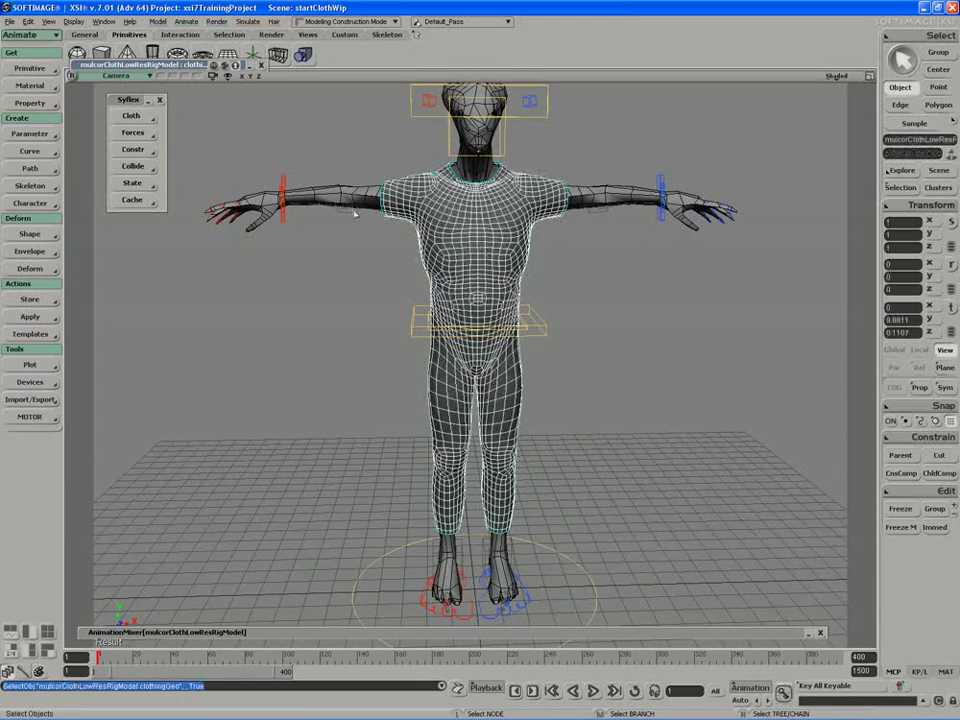
# Apply the painted stiffness weights to the clothing as its Syflex spring map
pyautogui.click(140, 116)
pyautogui.click(203, 162)
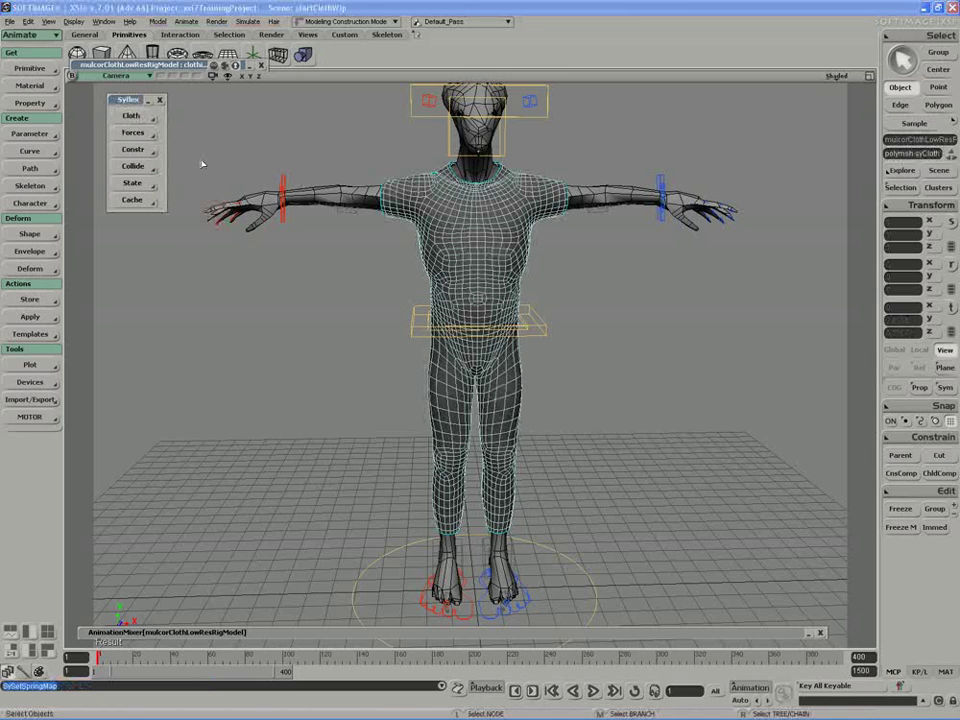
pyautogui.press('s')
pyautogui.moveTo(473, 282)
pyautogui.mouseDown(button='right')
pyautogui.moveTo(482, 296)
pyautogui.moveTo(465, 300)
pyautogui.moveTo(467, 274)
pyautogui.moveTo(473, 281)
pyautogui.mouseUp(button='right')
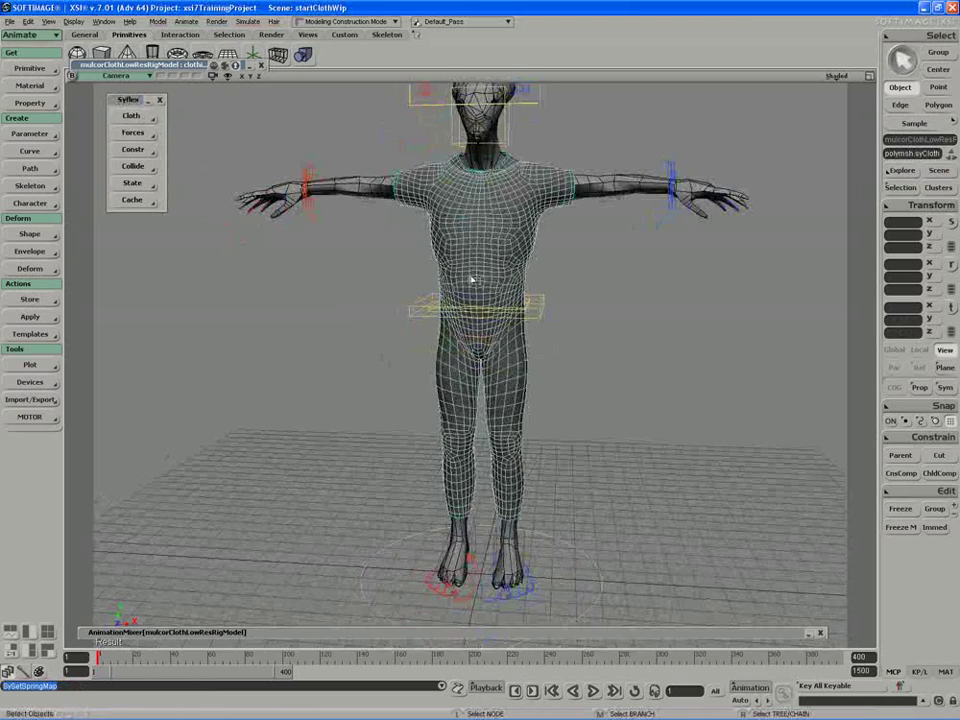
# Reselect the clothing mesh and get its Syflex mass map for weight painting
pyautogui.click(474, 255)
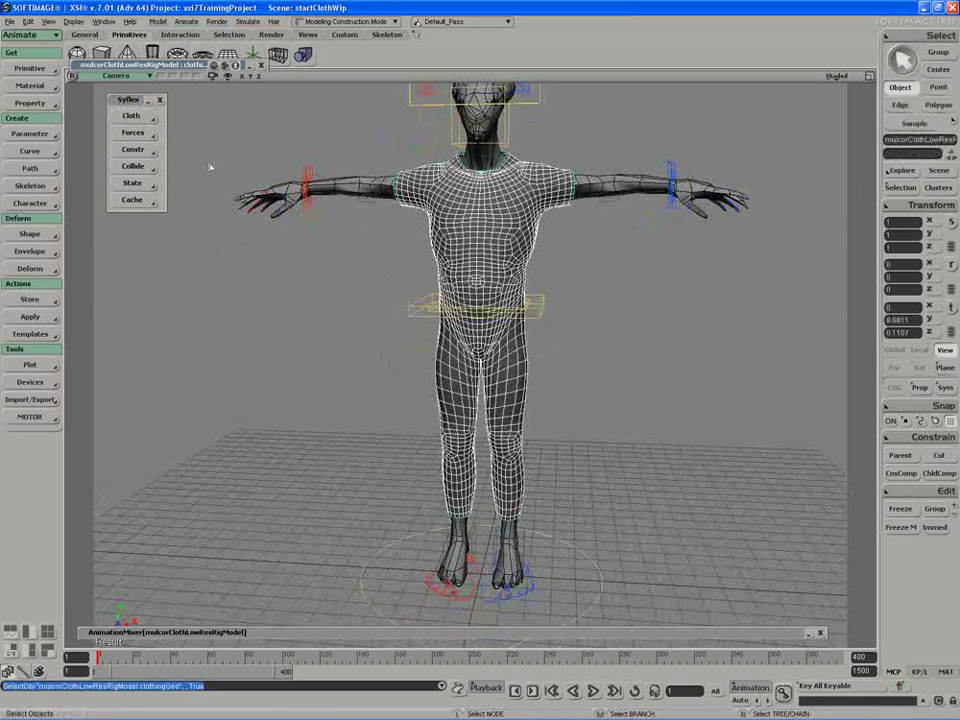
pyautogui.click(131, 117)
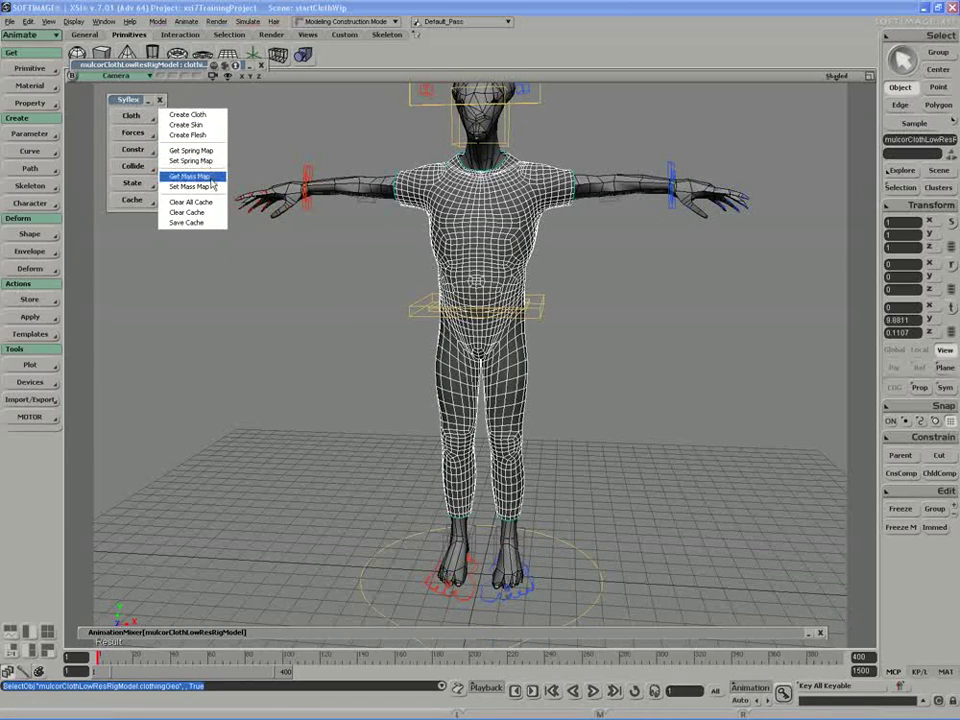
pyautogui.click(211, 181)
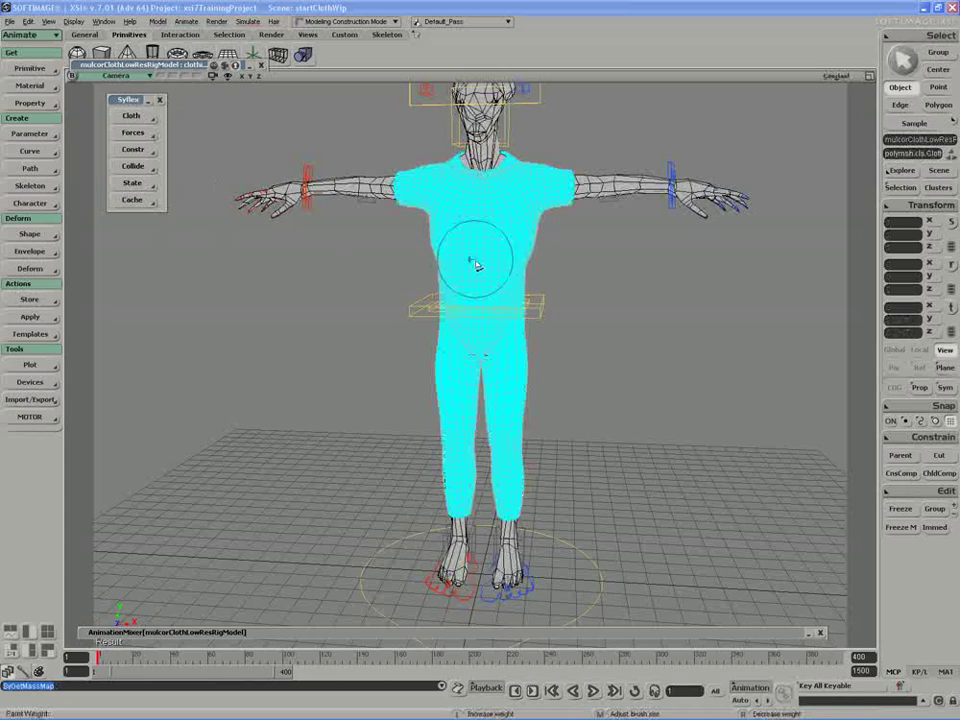
# Paint reduced mass weights over both short sleeves of the shirt
pyautogui.press('s')
pyautogui.moveTo(491, 267); pyautogui.dragTo(450, 285, button='middle')
pyautogui.moveTo(450, 285); pyautogui.dragTo(429, 330)
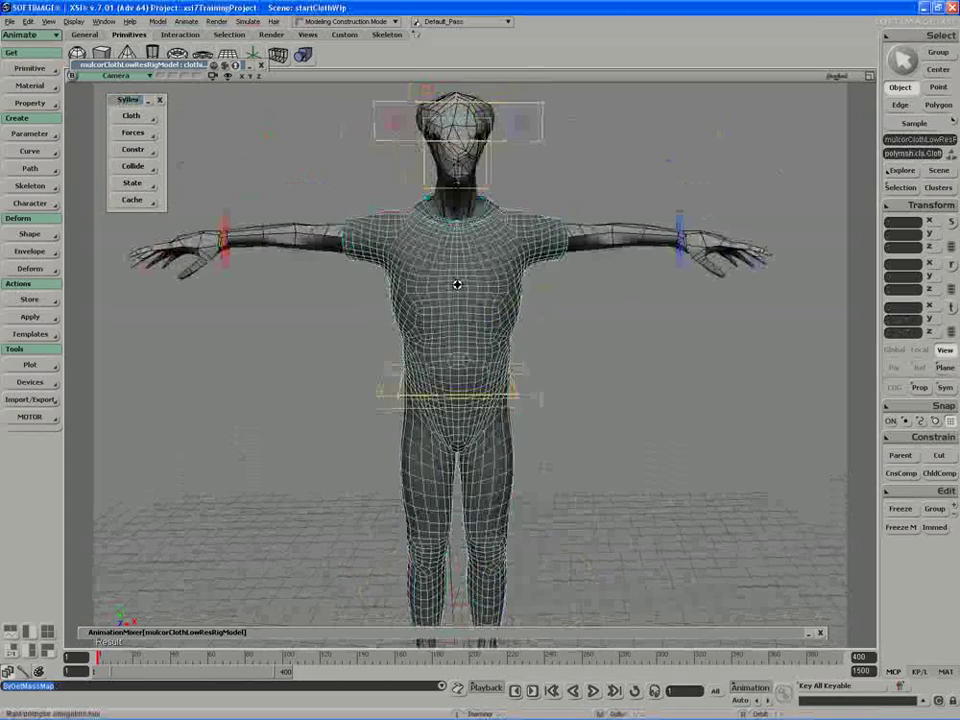
pyautogui.moveTo(456, 283); pyautogui.dragTo(455, 302)
pyautogui.moveTo(455, 302); pyautogui.dragTo(383, 296, button='middle')
pyautogui.press('s')
pyautogui.moveTo(414, 304)
pyautogui.mouseDown(button='right')
pyautogui.moveTo(411, 296)
pyautogui.moveTo(459, 281)
pyautogui.moveTo(392, 266)
pyautogui.mouseUp(button='right')
pyautogui.press('s')
pyautogui.press('s')
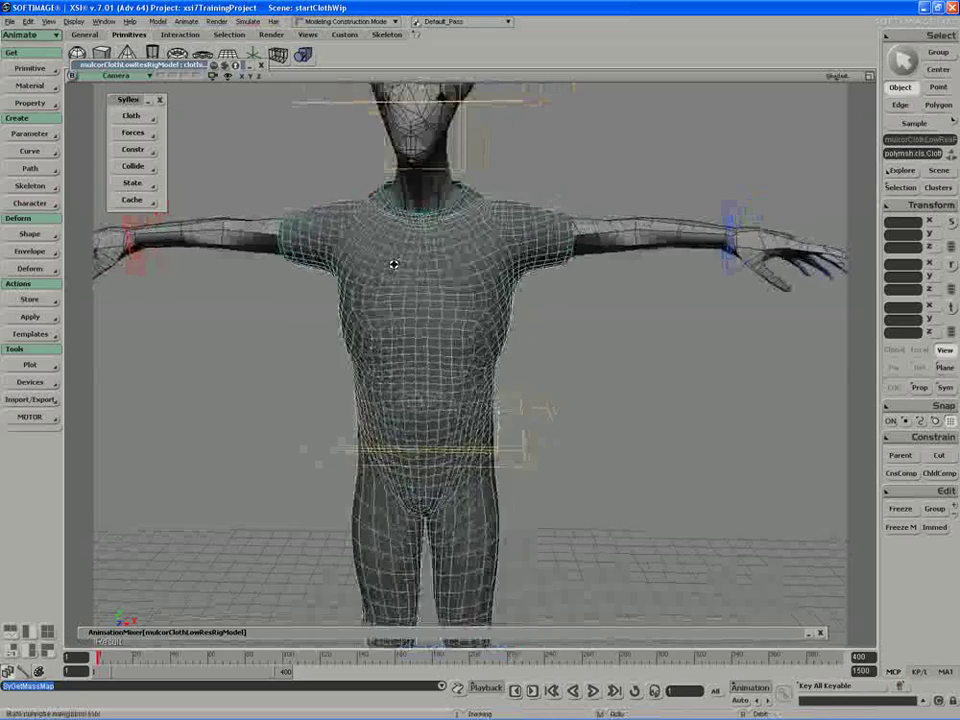
pyautogui.moveTo(296, 254)
pyautogui.mouseDown(button='right')
pyautogui.moveTo(310, 262)
pyautogui.moveTo(296, 242)
pyautogui.moveTo(332, 291)
pyautogui.mouseUp(button='right')
pyautogui.press('s')
# Paint reduced mass weights around both lower trouser legs, from the knees down to the hems
pyautogui.moveTo(405, 332); pyautogui.dragTo(477, 329, button='middle')
pyautogui.moveTo(477, 329); pyautogui.dragTo(577, 339, button='right')
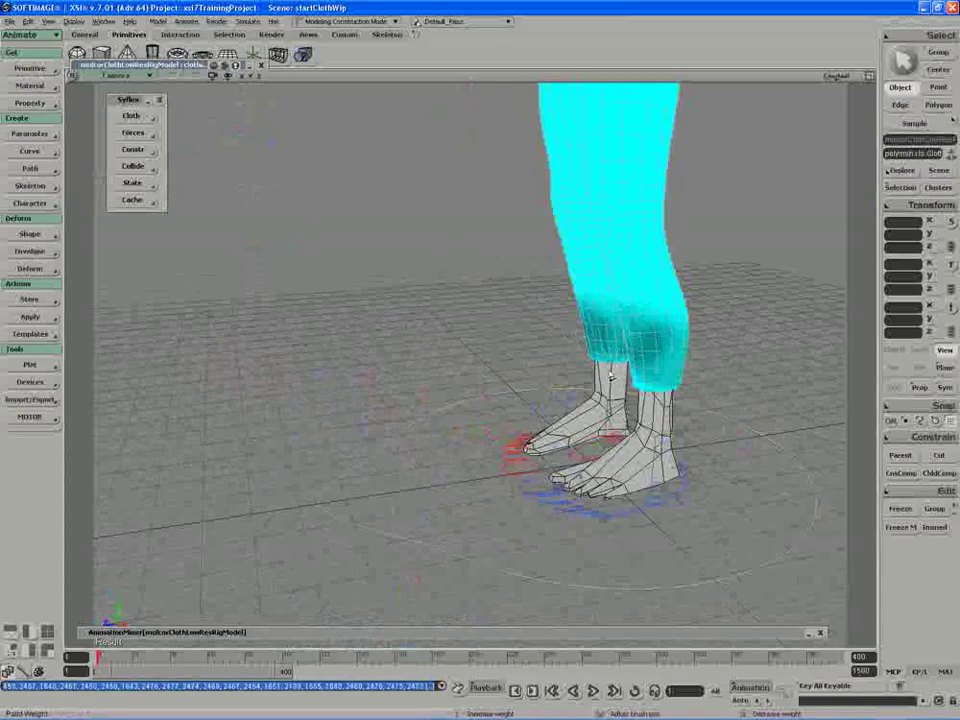
pyautogui.moveTo(605, 352); pyautogui.dragTo(424, 326, button='middle')
pyautogui.moveTo(422, 314); pyautogui.dragTo(471, 306, button='right')
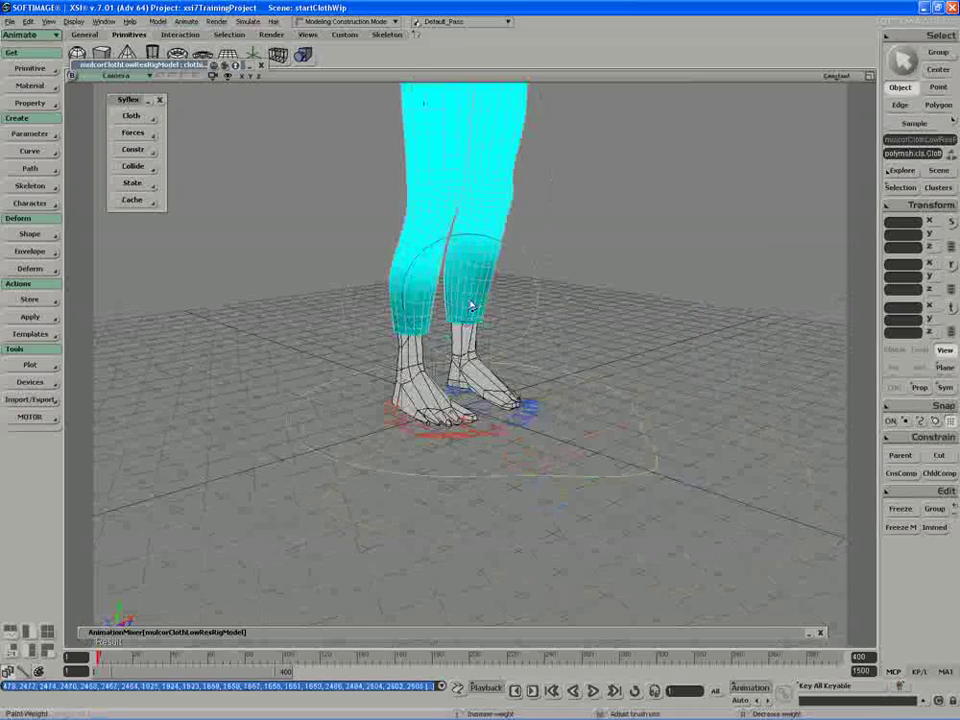
pyautogui.moveTo(465, 279); pyautogui.dragTo(389, 268)
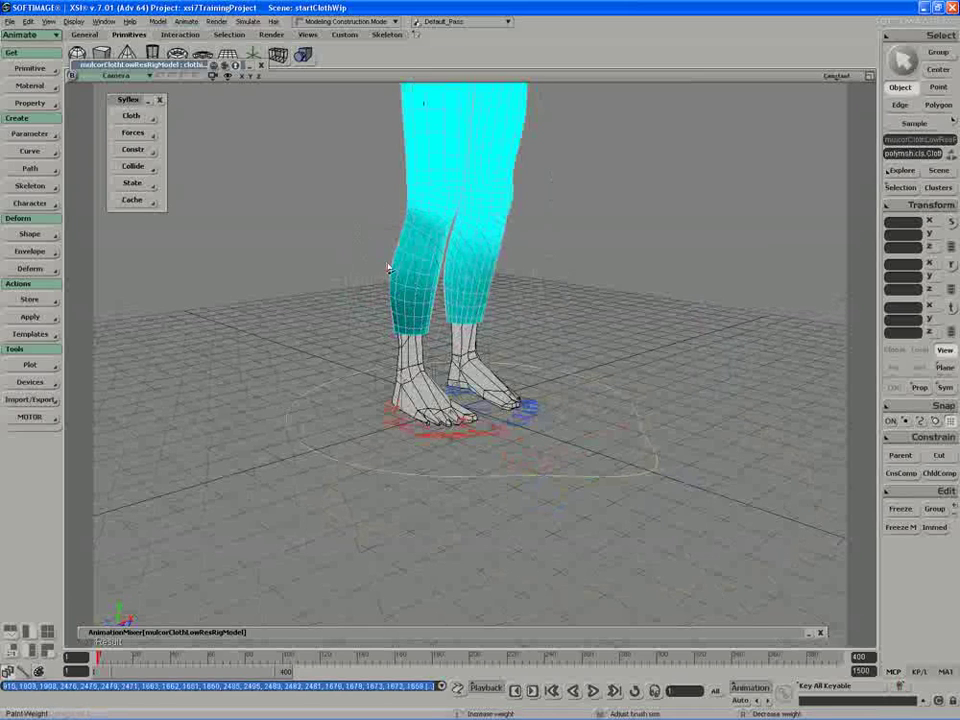
pyautogui.moveTo(428, 265)
pyautogui.mouseDown(button='middle')
pyautogui.moveTo(422, 276)
pyautogui.moveTo(373, 287)
pyautogui.moveTo(403, 272)
pyautogui.mouseUp(button='middle')
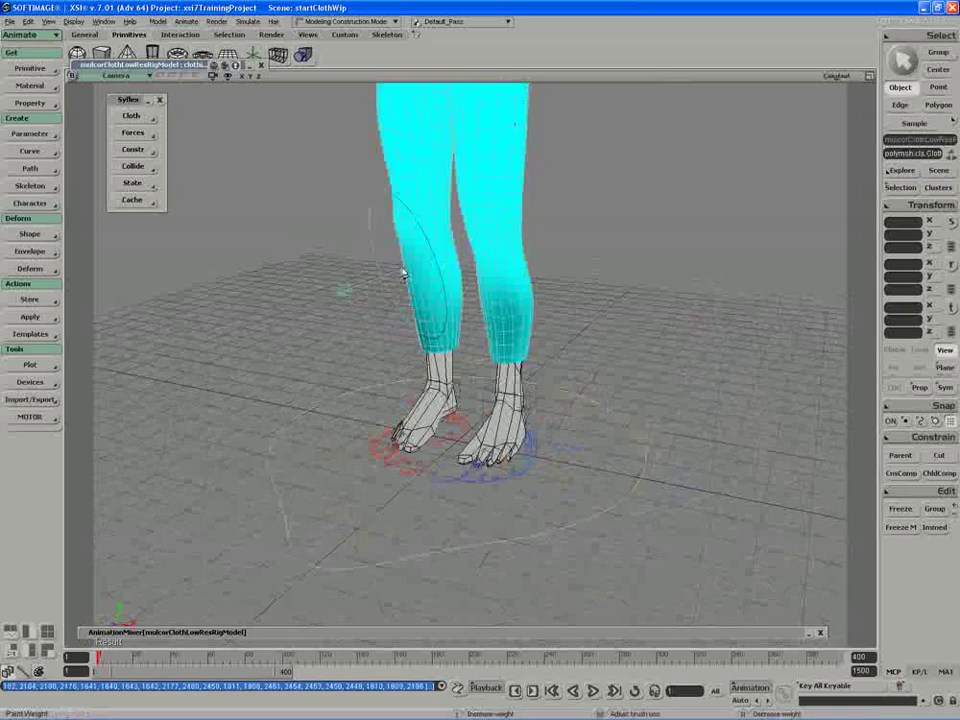
pyautogui.moveTo(419, 251); pyautogui.dragTo(407, 289)
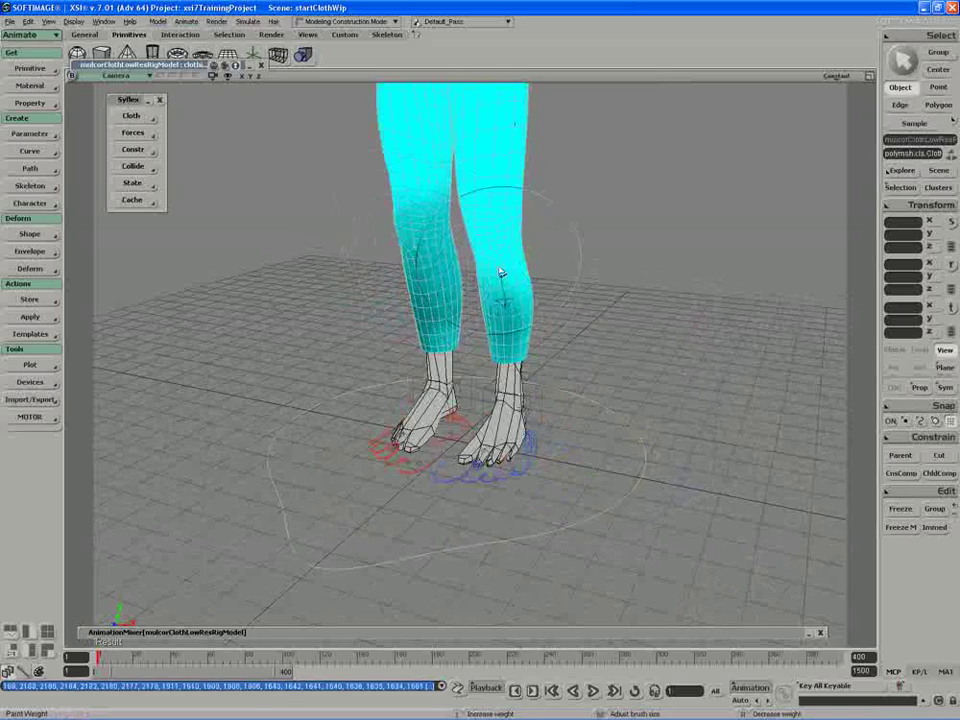
pyautogui.moveTo(501, 272); pyautogui.dragTo(531, 313)
pyautogui.moveTo(434, 330)
pyautogui.mouseDown(button='middle')
pyautogui.moveTo(463, 332)
pyautogui.moveTo(347, 317)
pyautogui.moveTo(448, 332)
pyautogui.moveTo(504, 320)
pyautogui.mouseUp(button='middle')
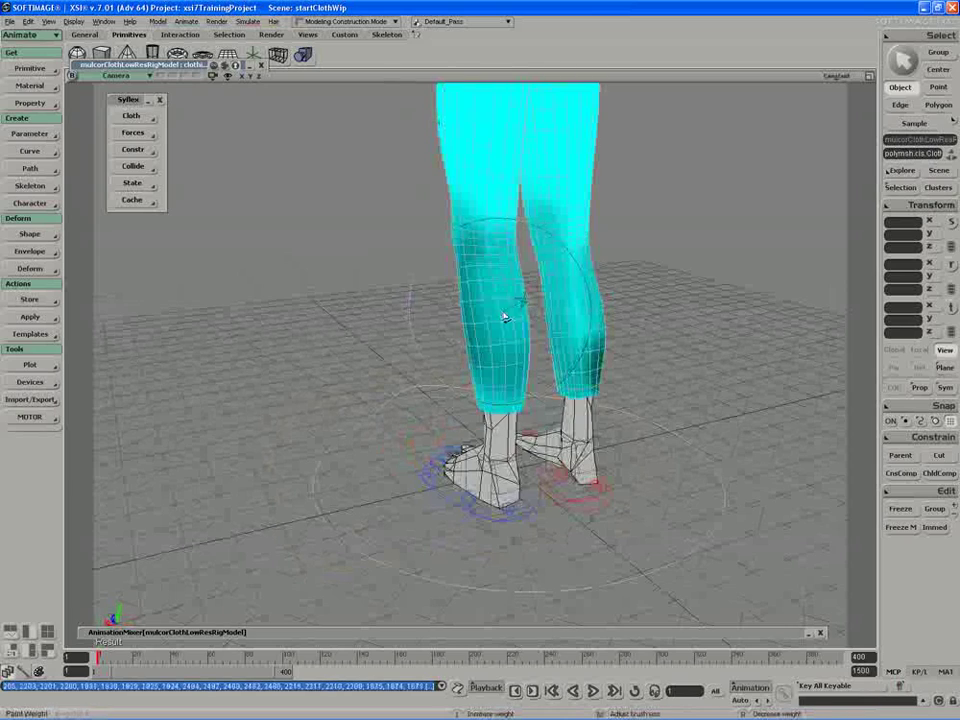
pyautogui.moveTo(572, 324); pyautogui.dragTo(573, 346)
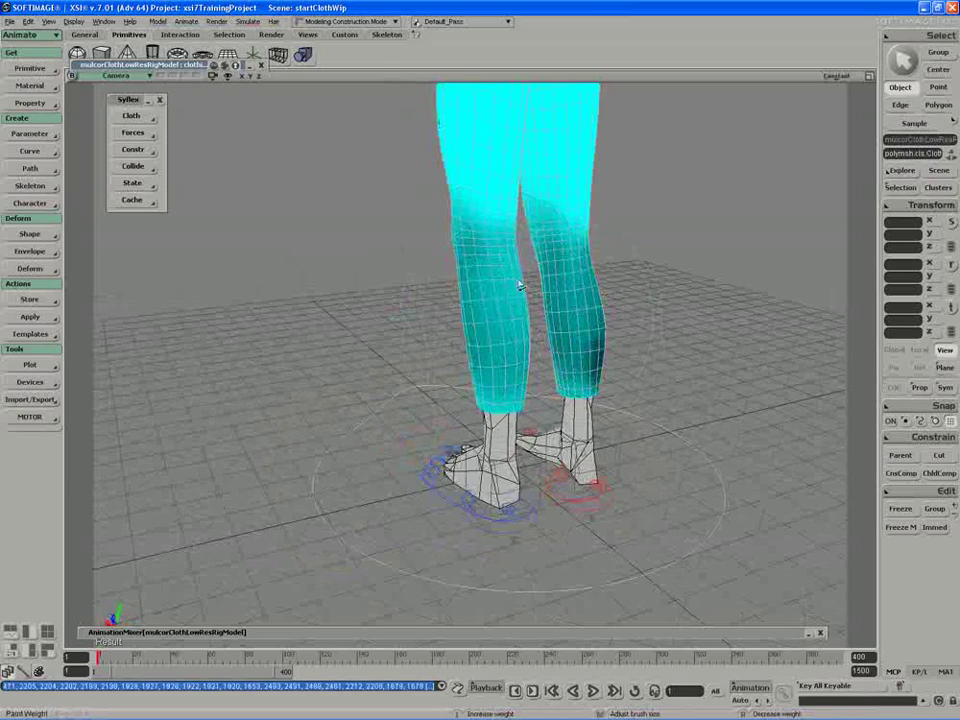
pyautogui.moveTo(519, 287)
pyautogui.mouseDown(button='middle')
pyautogui.moveTo(499, 281)
pyautogui.moveTo(561, 229)
pyautogui.moveTo(598, 234)
pyautogui.moveTo(528, 287)
pyautogui.moveTo(572, 302)
pyautogui.moveTo(560, 299)
pyautogui.mouseUp(button='middle')
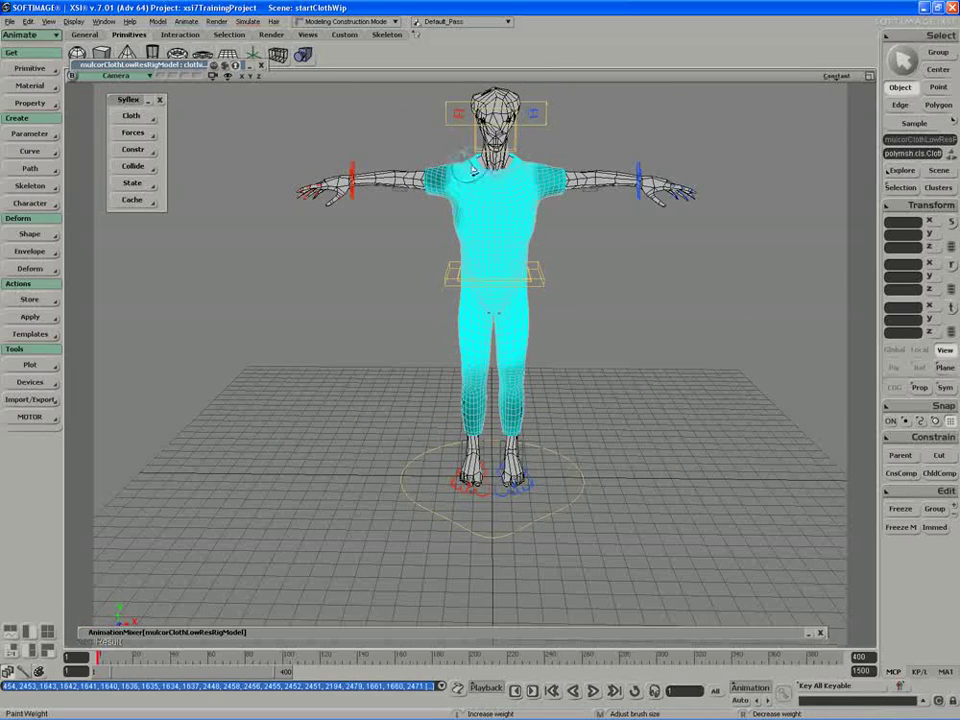
# Finish painting, apply the weights as the clothing's Syflex mass map and reselect the clothing mesh
pyautogui.press('space')
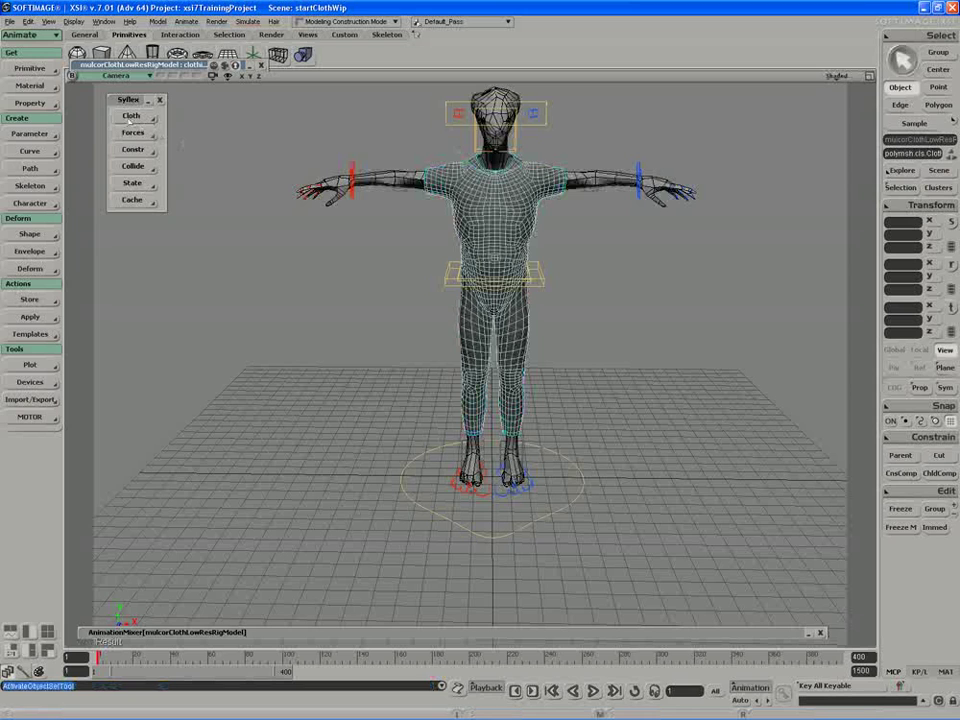
pyautogui.click(131, 116)
pyautogui.click(214, 188)
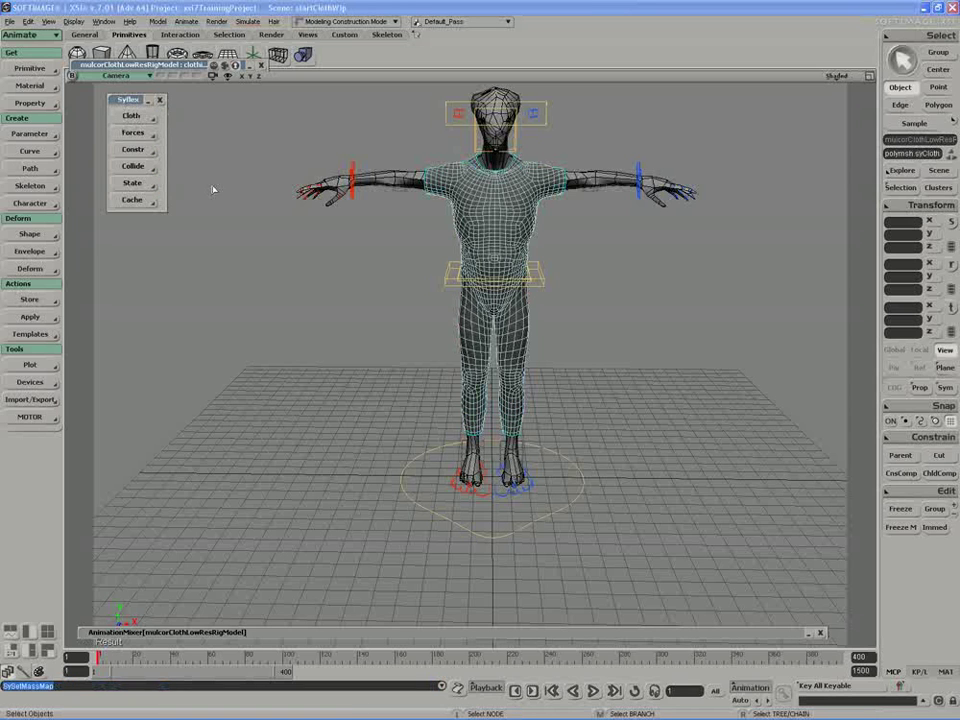
pyautogui.click(354, 215)
pyautogui.click(466, 228)
pyautogui.press('s')
pyautogui.moveTo(467, 229); pyautogui.dragTo(461, 261)
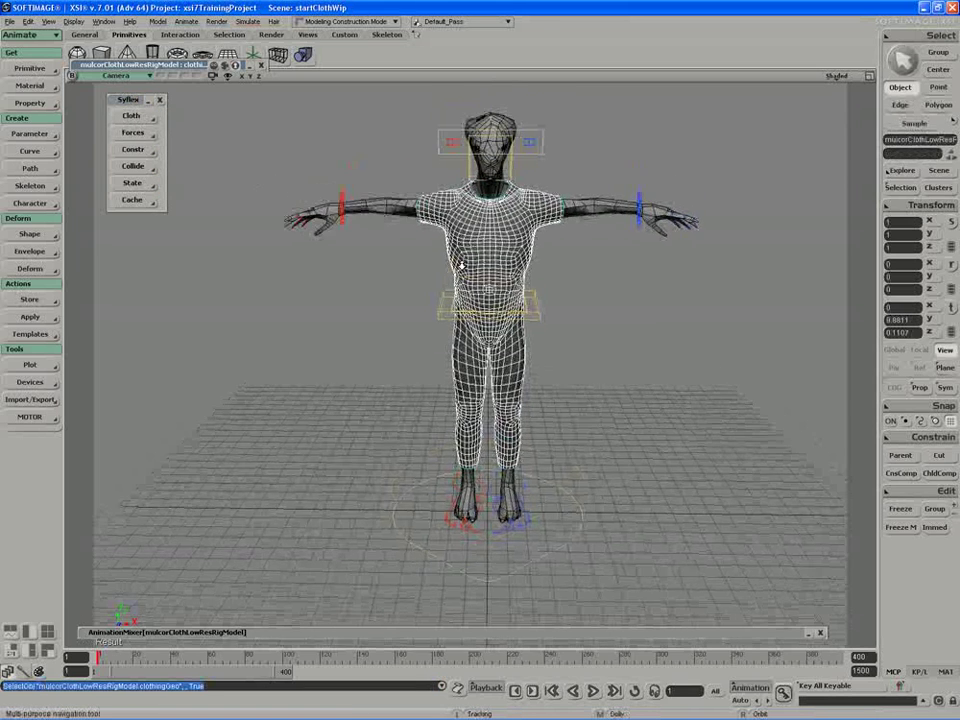
pyautogui.moveTo(461, 261); pyautogui.dragTo(432, 292, button='middle')
pyautogui.moveTo(431, 292); pyautogui.dragTo(421, 231, button='right')
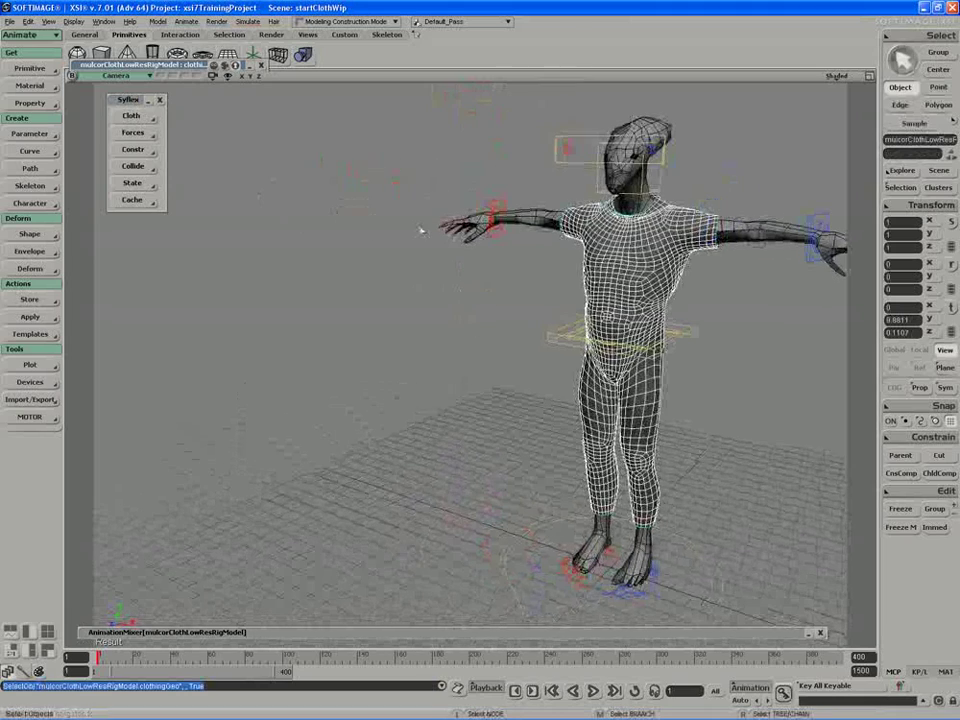
# Expand the cloth's collapsed property page and change the cache file name to SecondTestStandAndCheer
pyautogui.doubleClick(362, 635)
pyautogui.moveTo(362, 635); pyautogui.dragTo(369, 604)
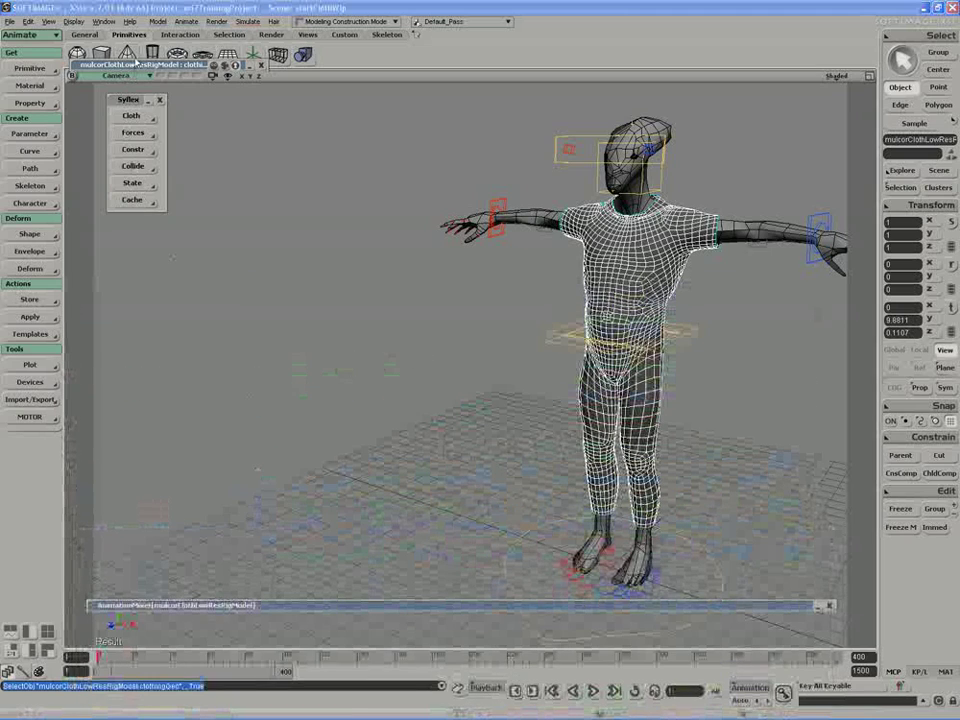
pyautogui.doubleClick(136, 67)
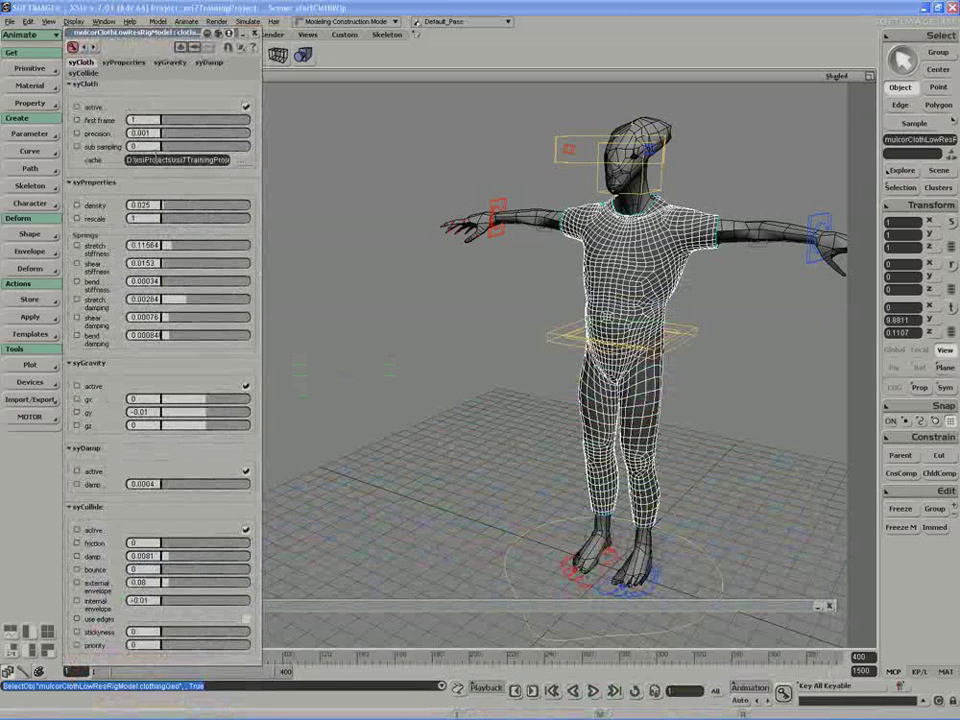
pyautogui.click(152, 161)
pyautogui.click(163, 160)
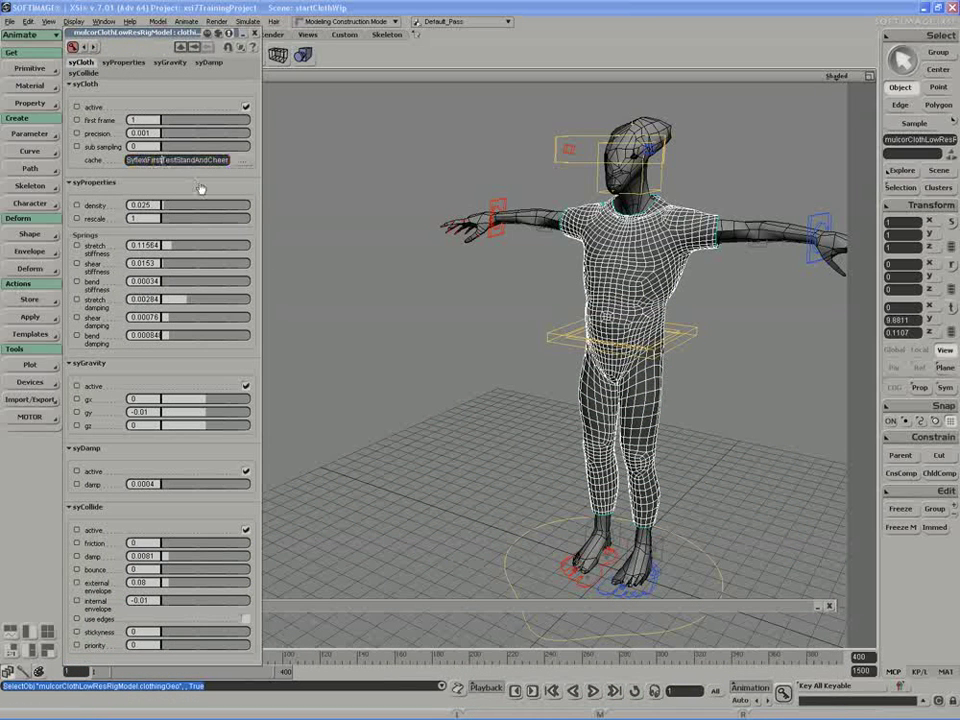
pyautogui.press('BackSpace')
pyautogui.write('Second')
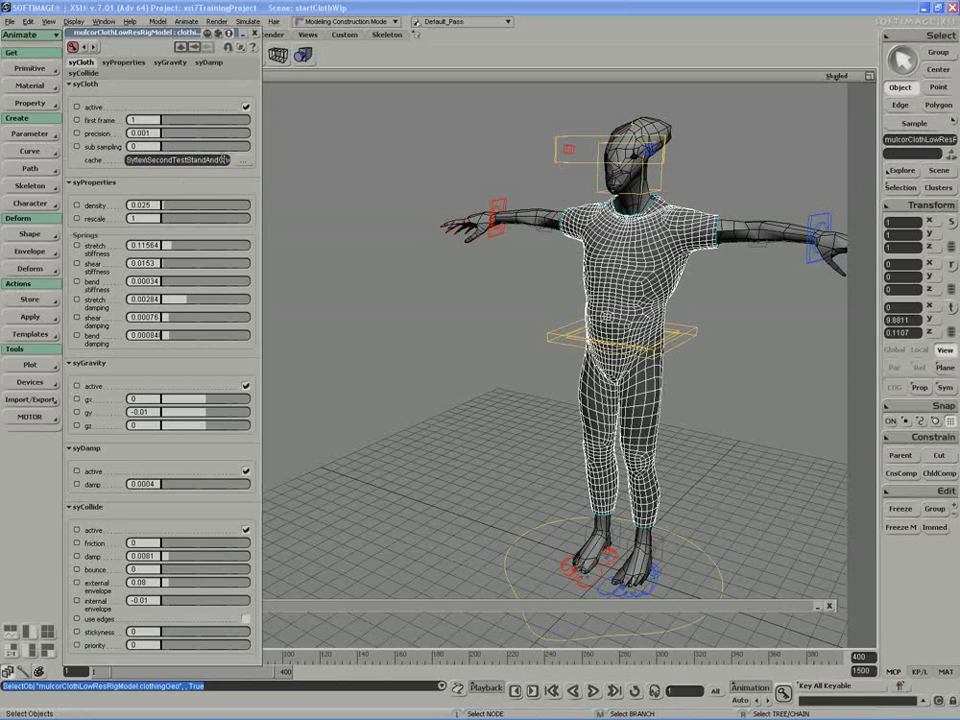
pyautogui.moveTo(214, 160); pyautogui.dragTo(252, 161)
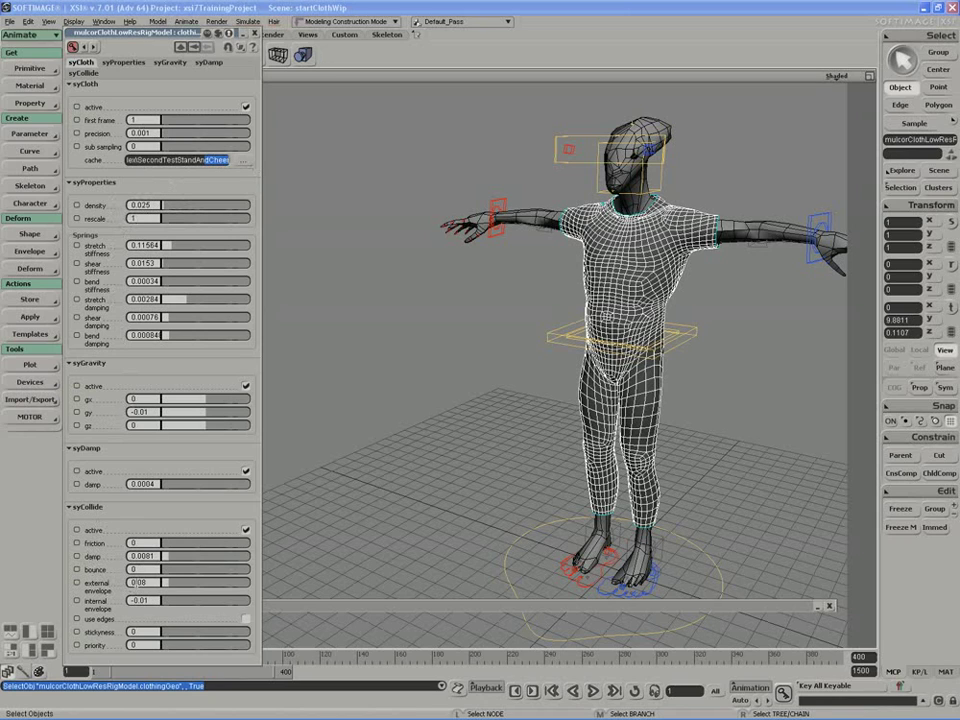
# Set the collision external envelope to 0.09, the internal envelope to -0.02 and the syDamp damp to 0.0003
pyautogui.click(134, 586)
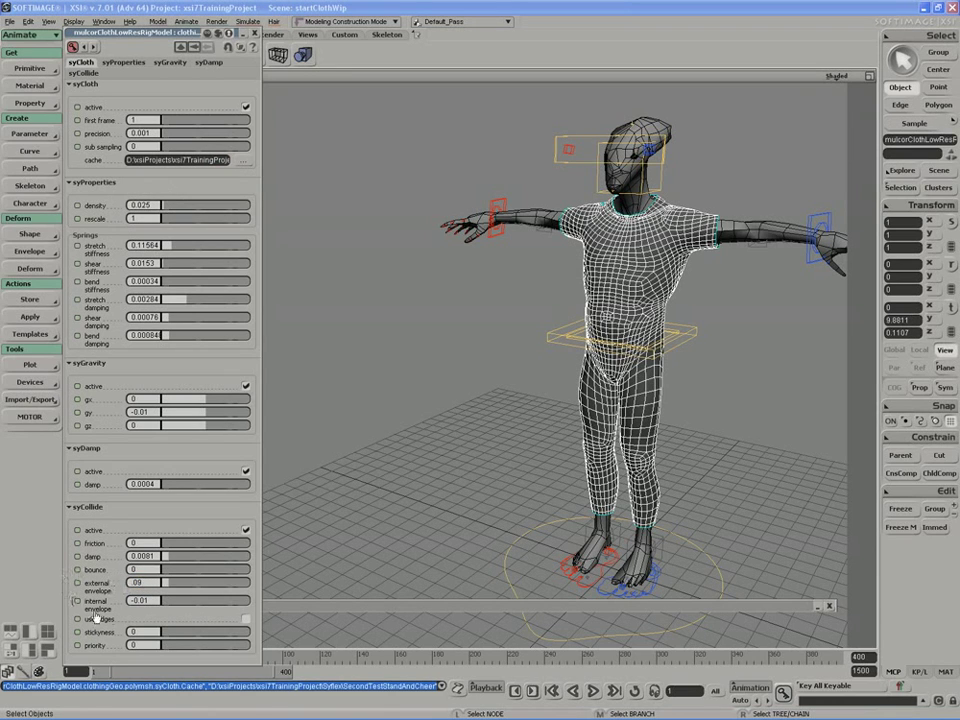
pyautogui.press('Tab')
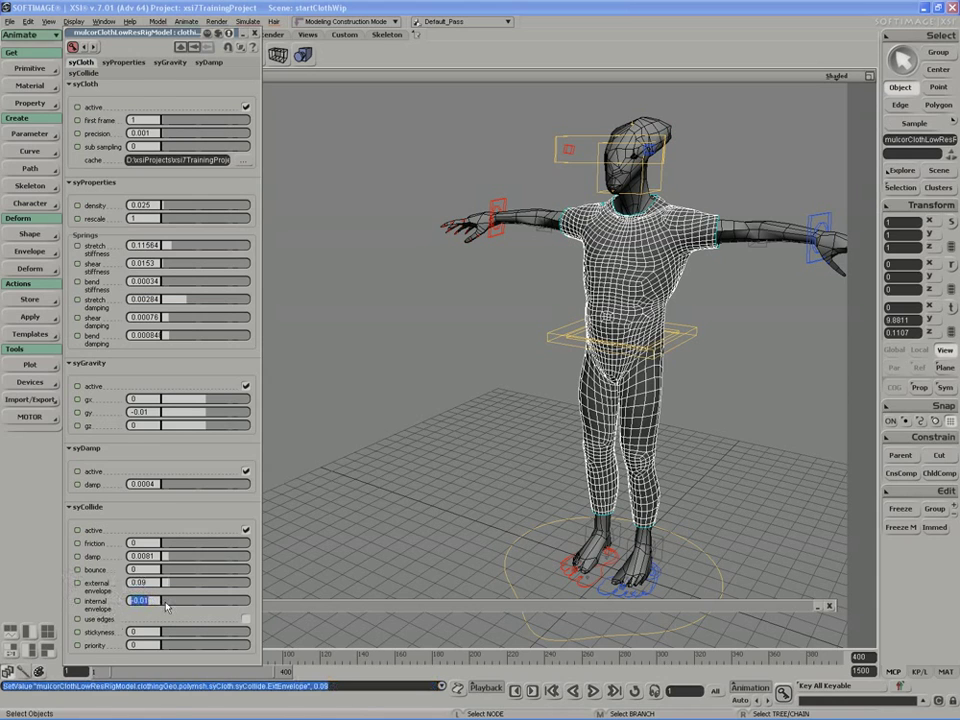
pyautogui.write('-0.02')
pyautogui.press('Return')
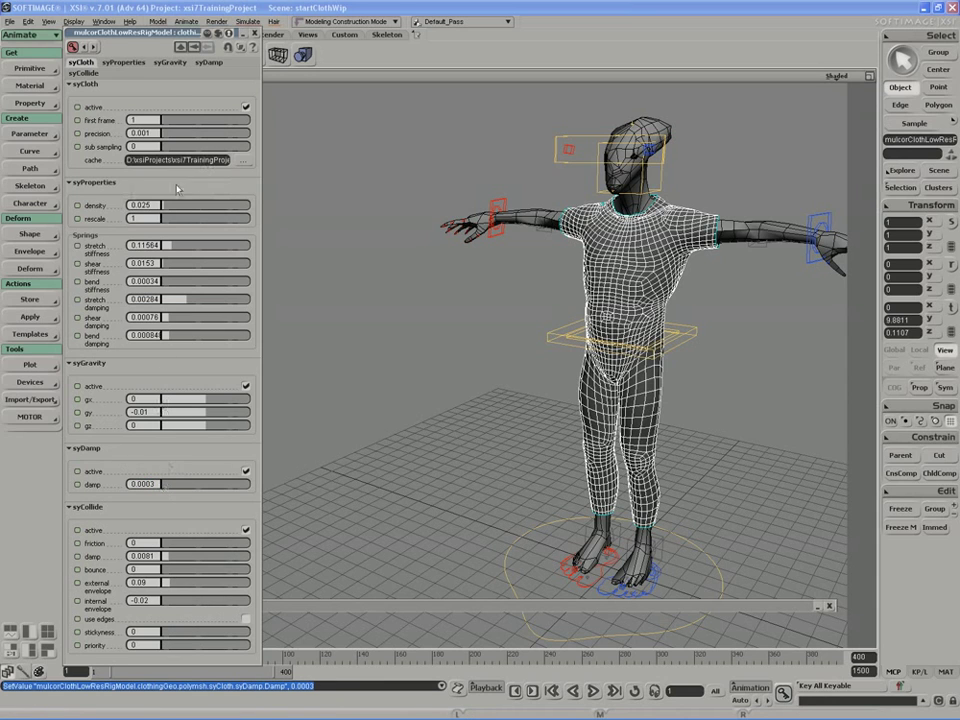
pyautogui.moveTo(183, 38); pyautogui.dragTo(174, 34)
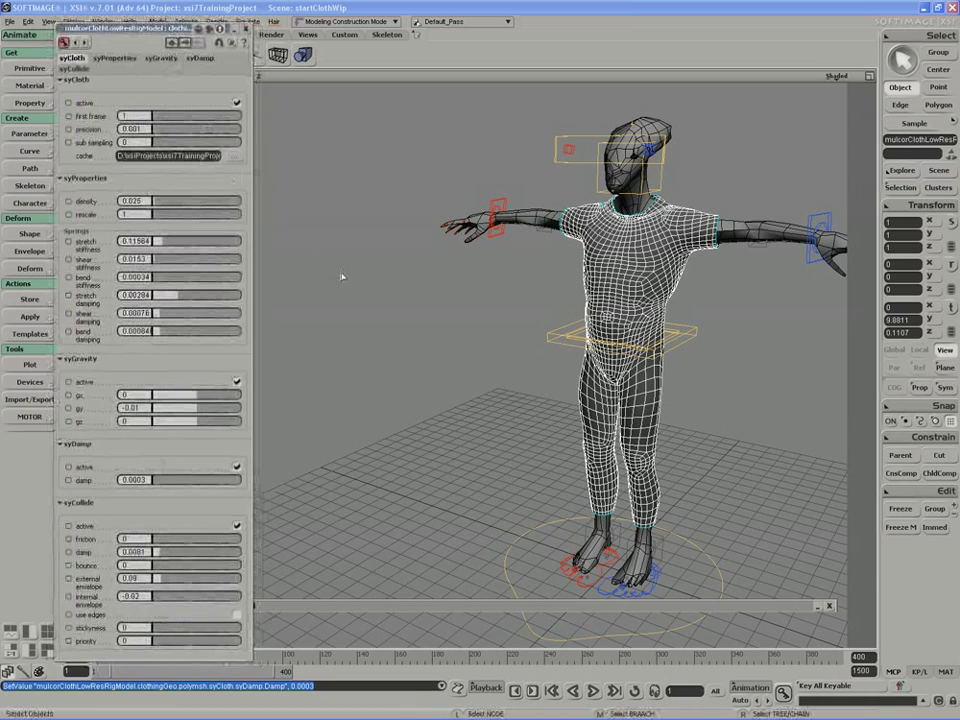